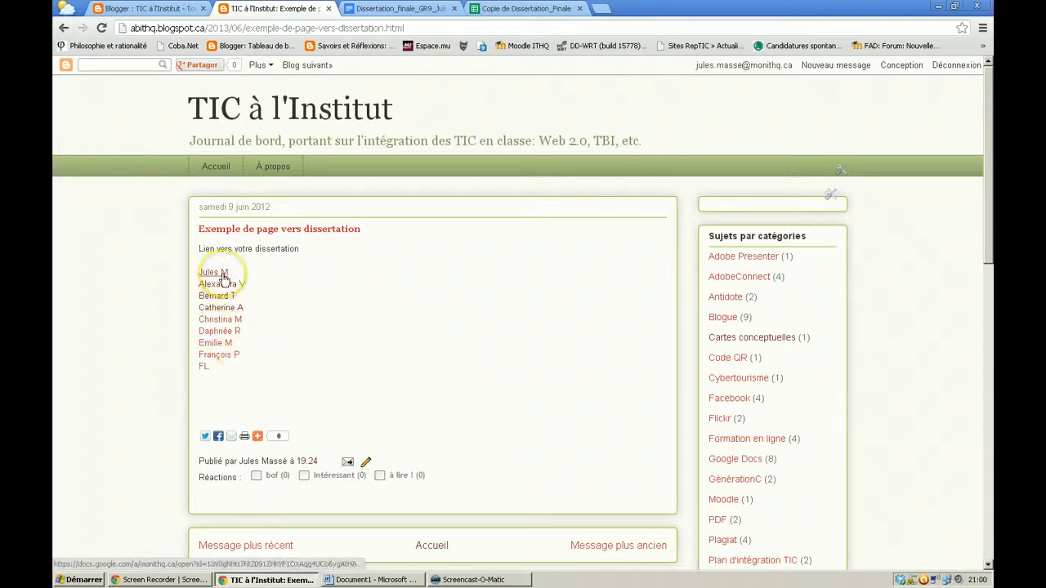
Open the first and third students' dissertation links from the post to check them
{"action": "left_click", "coordinate": [222, 274]}
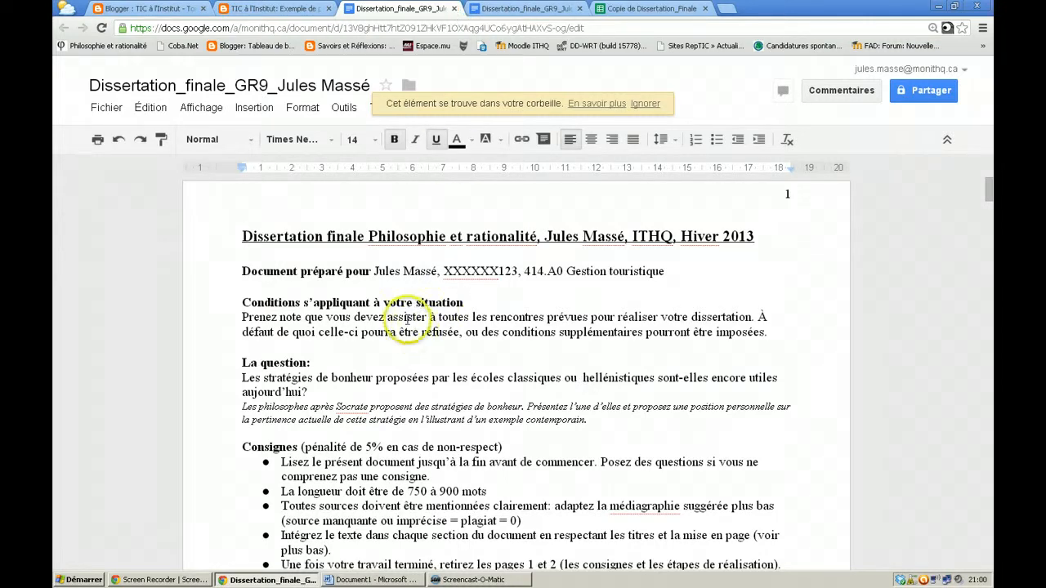
{"action": "left_click", "coordinate": [454, 9]}
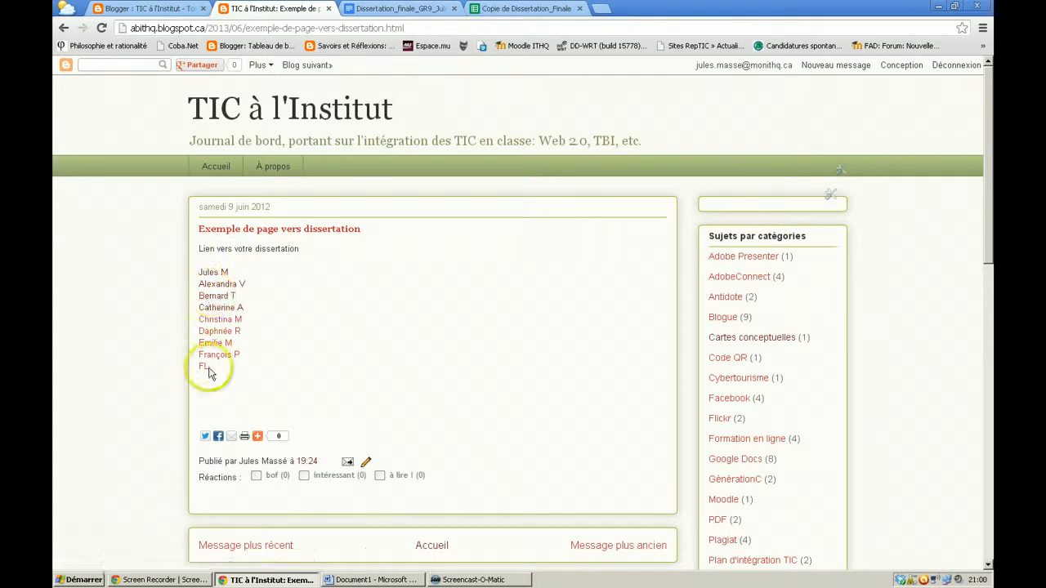
{"action": "left_click", "coordinate": [213, 303]}
{"action": "left_click", "coordinate": [218, 299]}
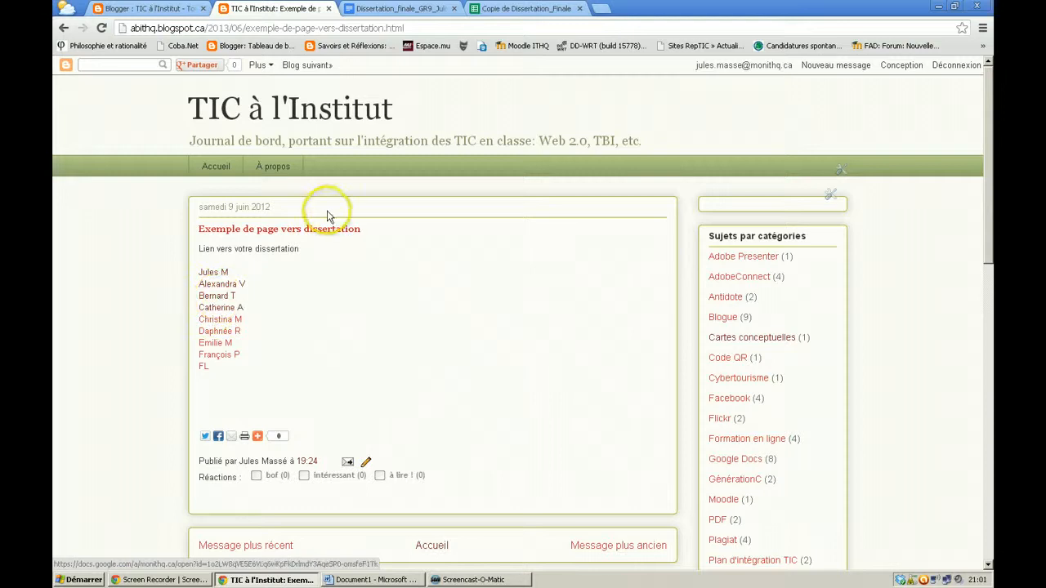
Edit the post in HTML view and select the first student's <a href> link line
{"action": "left_click", "coordinate": [367, 463]}
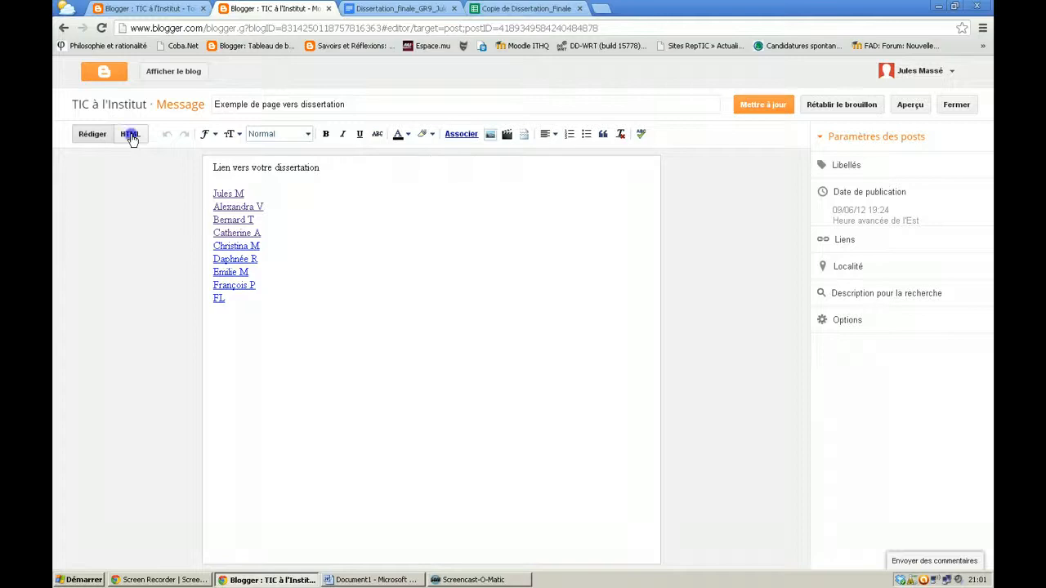
{"action": "left_click", "coordinate": [130, 135]}
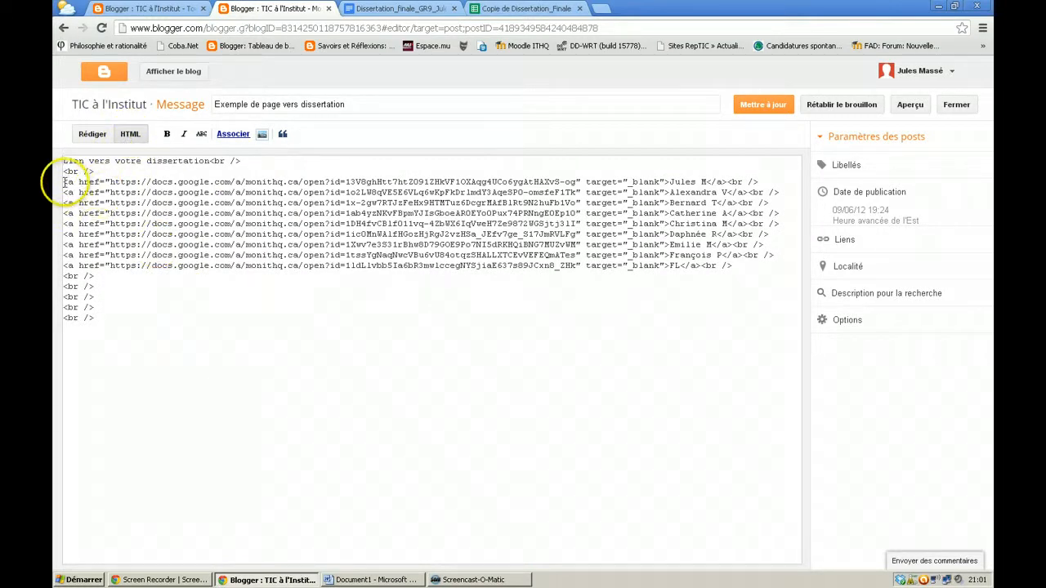
{"action": "left_click_drag", "start_coordinate": [64, 181], "coordinate": [789, 181]}
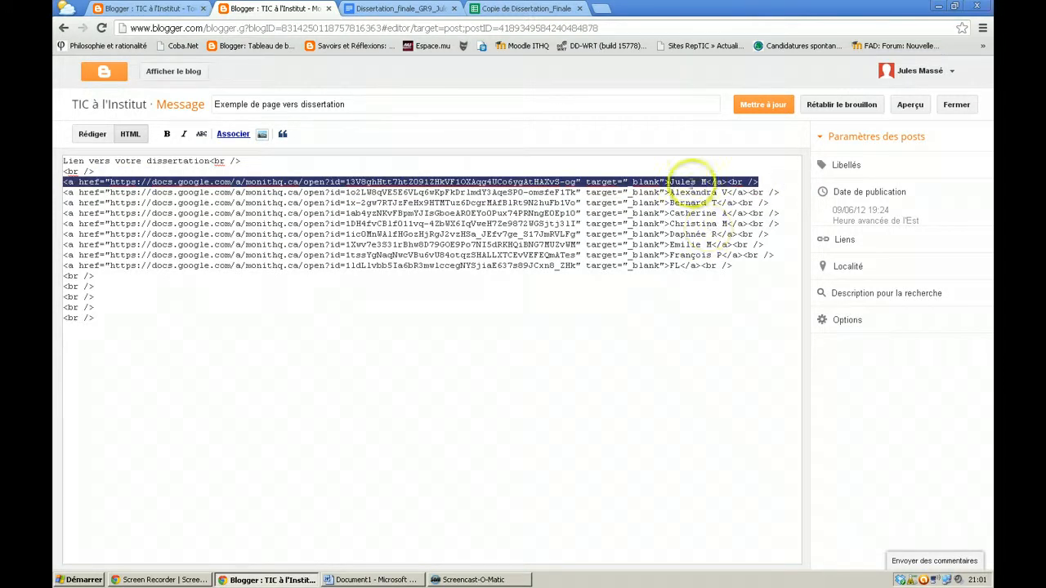
Go to the Copie de Dissertation_Finale spreadsheet, select O3, and scroll back to column A
{"action": "left_click", "coordinate": [530, 9]}
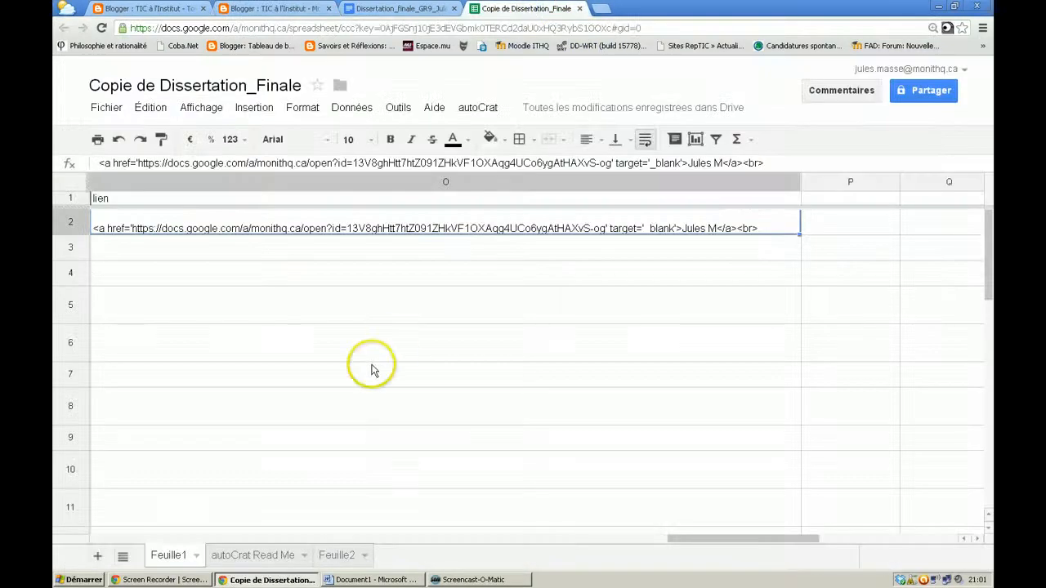
{"action": "left_click", "coordinate": [262, 250]}
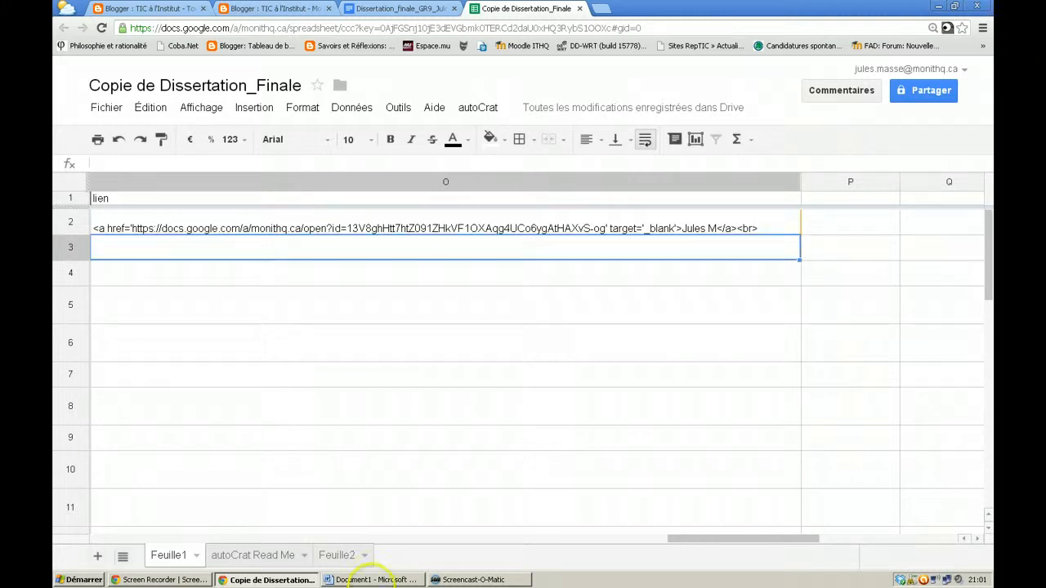
{"action": "left_click_drag", "start_coordinate": [712, 539], "coordinate": [135, 540]}
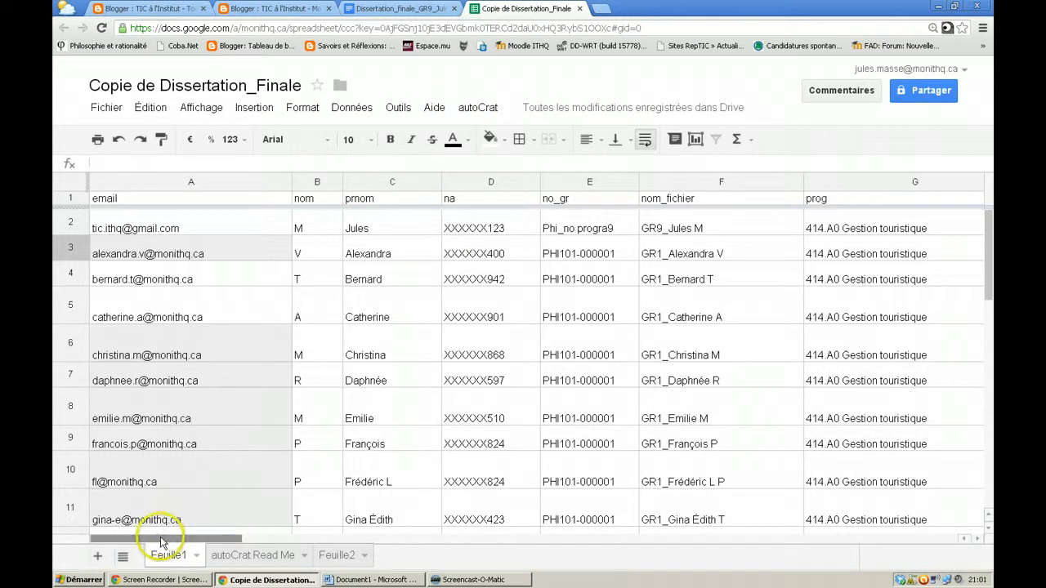
Inspect the Merged Doc ID and Merged Doc URL headers and the first document URL
{"action": "left_click_drag", "start_coordinate": [152, 539], "coordinate": [411, 546]}
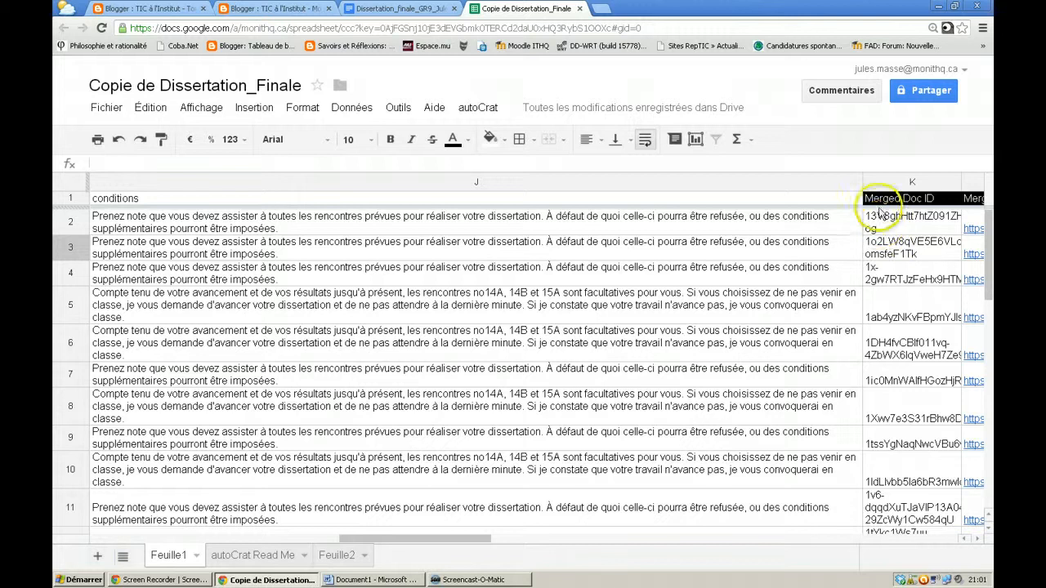
{"action": "left_click", "coordinate": [880, 202]}
{"action": "key", "text": "Right"}
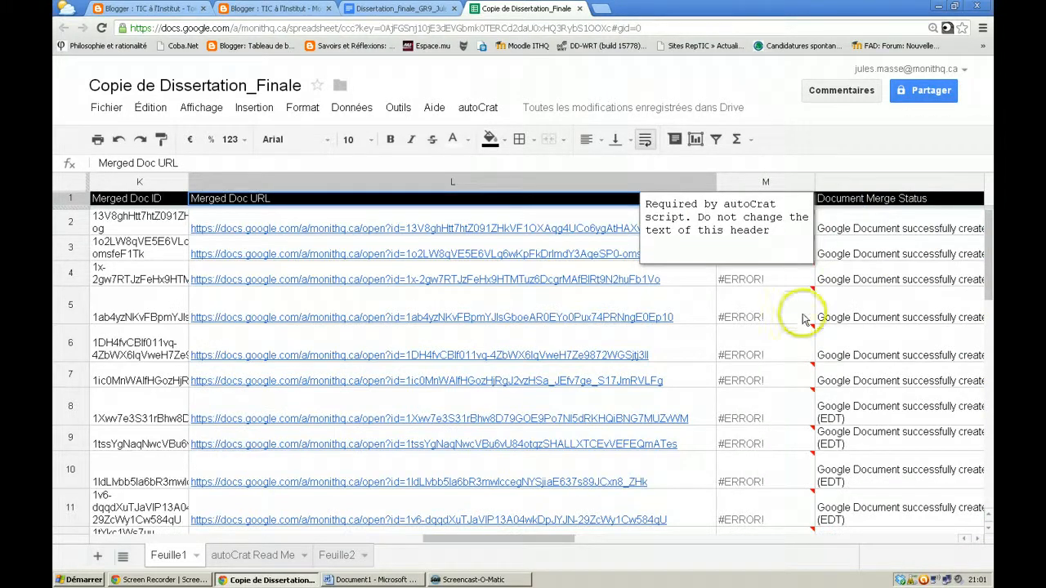
{"action": "key", "text": "shift+Down"}
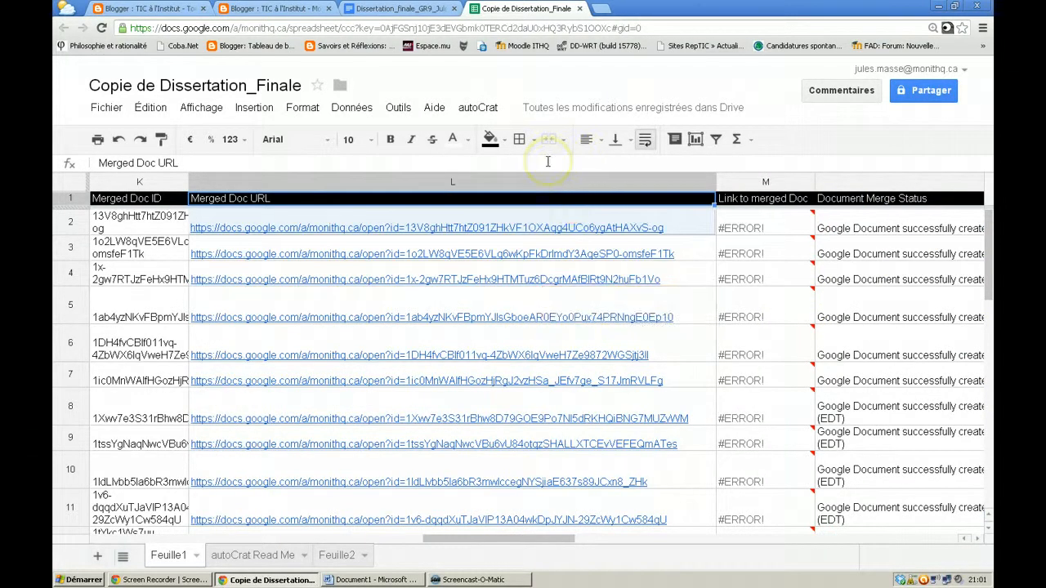
{"action": "key", "text": "shift+Up"}
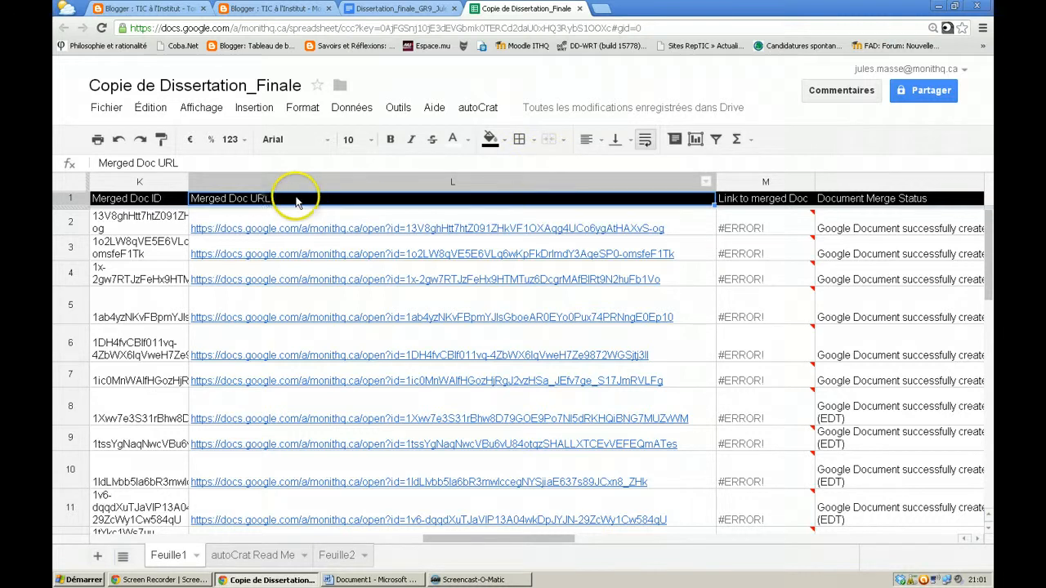
{"action": "mouse_move", "coordinate": [270, 202]}
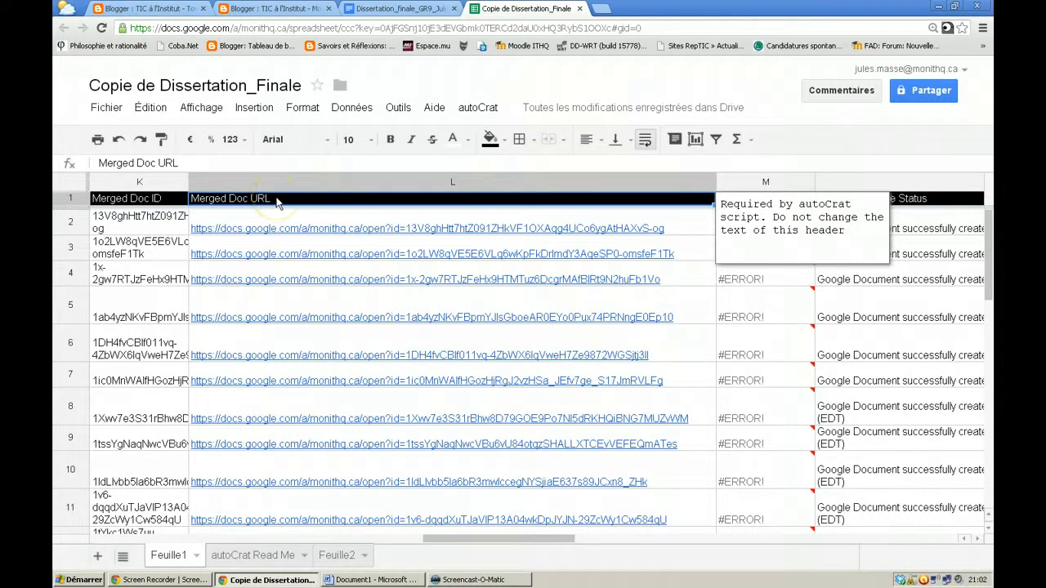
{"action": "key", "text": "shift+Down"}
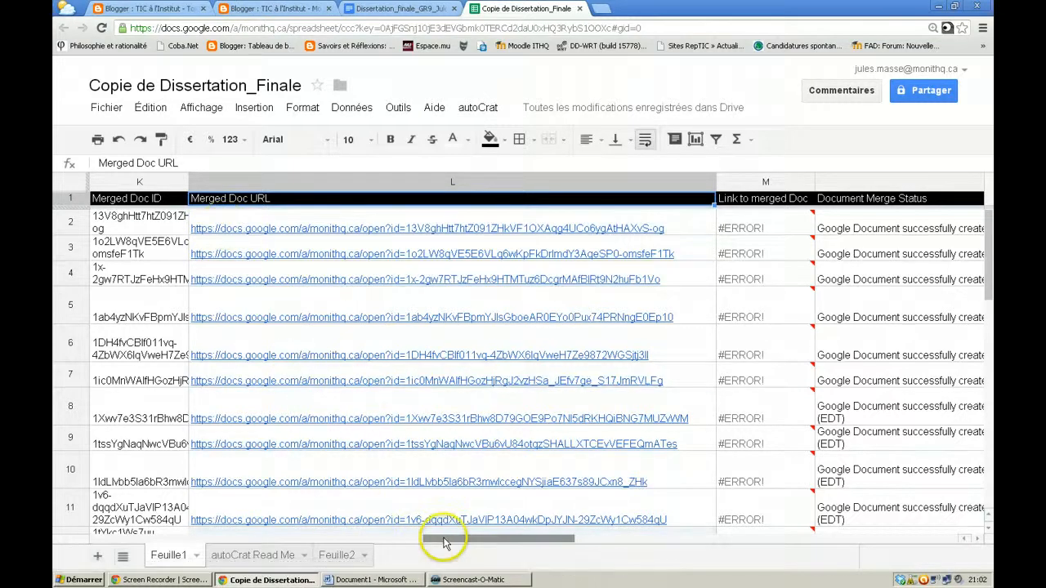
Check the nometudiant name-building formula in H2, then scroll over to the lien column O
{"action": "left_click_drag", "start_coordinate": [435, 540], "coordinate": [98, 539]}
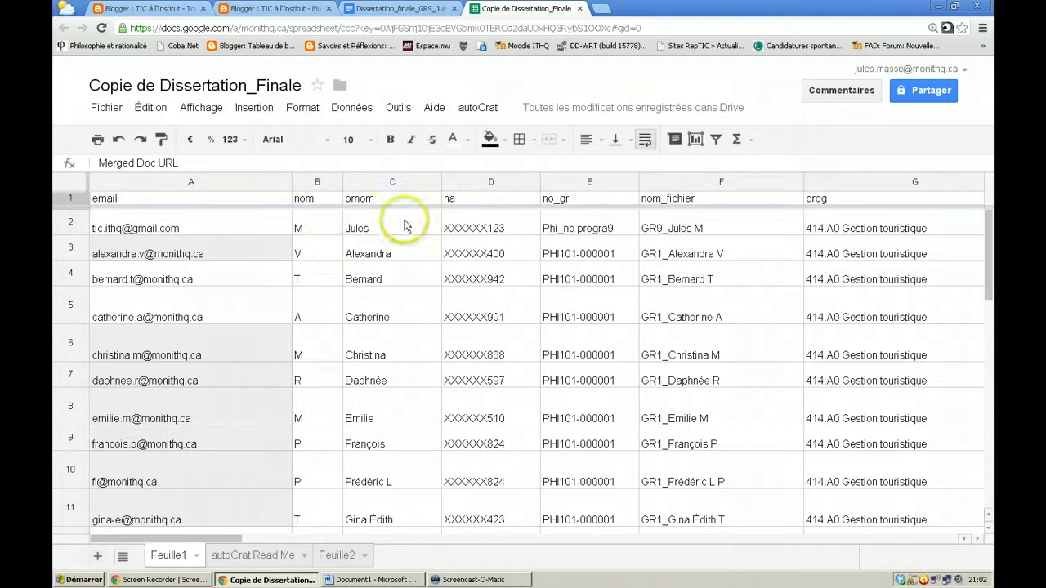
{"action": "left_click", "coordinate": [979, 539]}
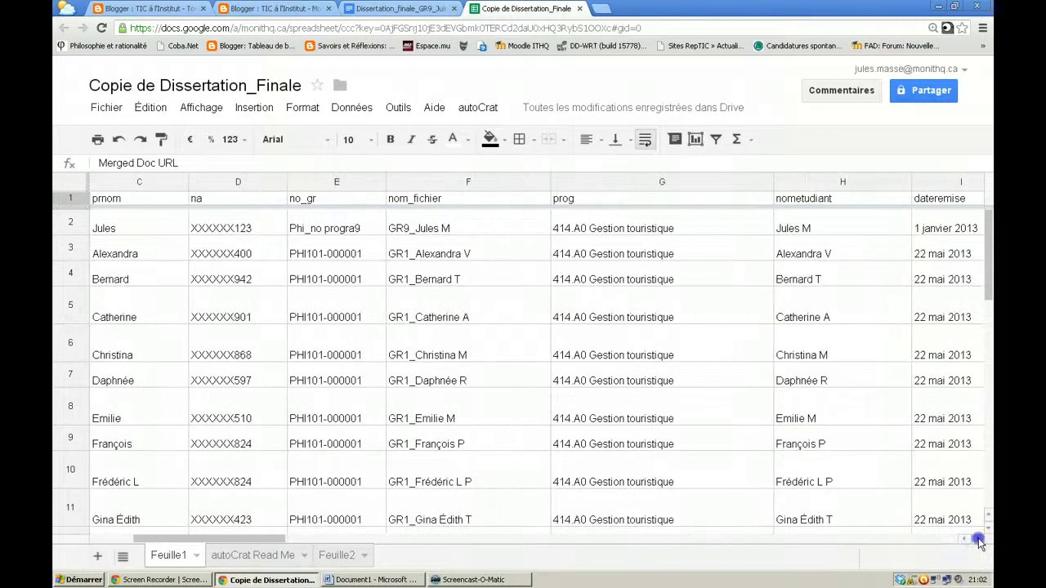
{"action": "left_click", "coordinate": [978, 540]}
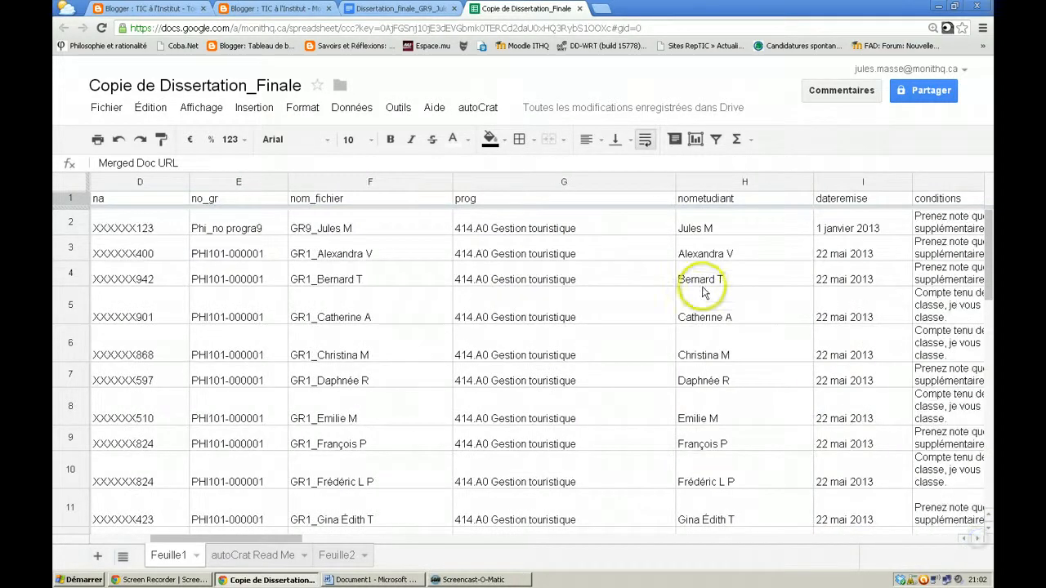
{"action": "left_click", "coordinate": [706, 233]}
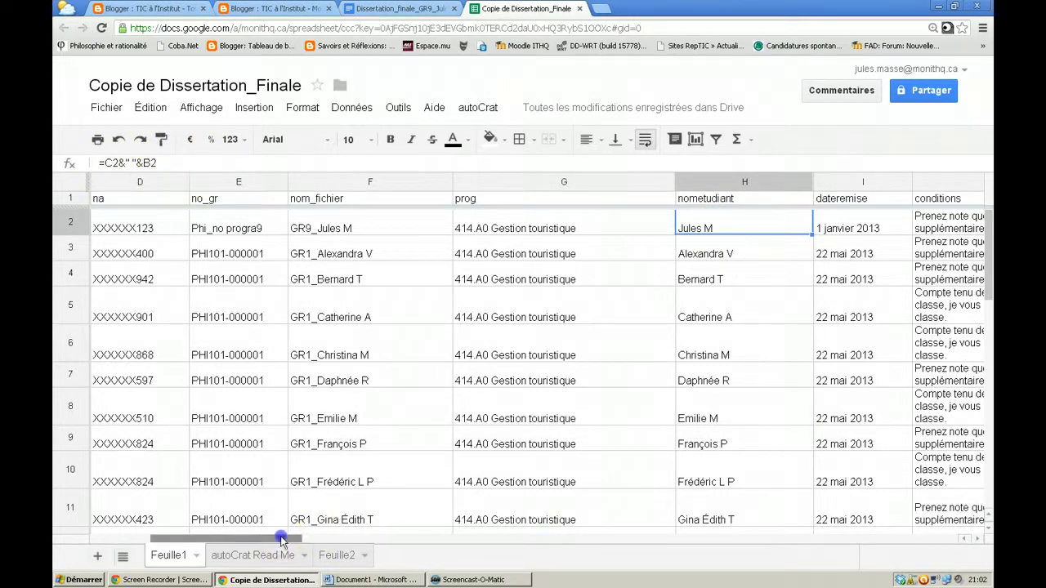
{"action": "left_click_drag", "start_coordinate": [280, 539], "coordinate": [870, 578]}
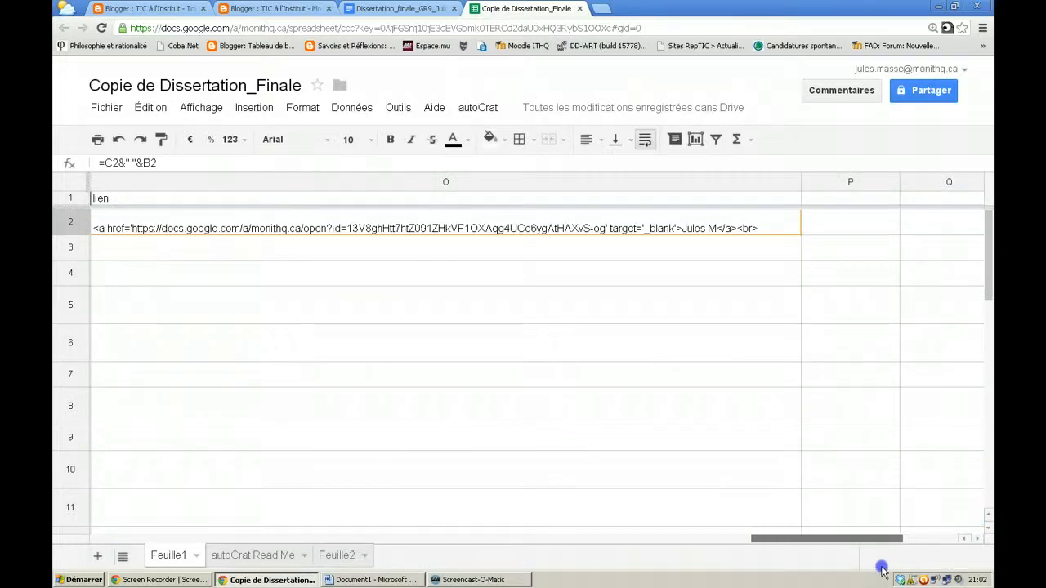
Put O2's HTML link text into edit mode with the cursor at its very beginning
{"action": "left_click", "coordinate": [187, 228]}
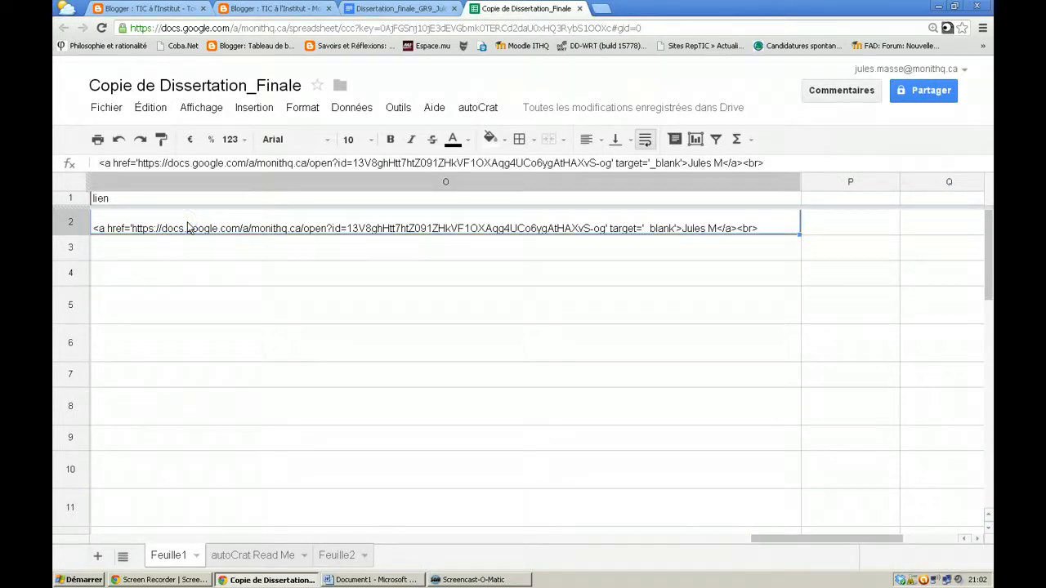
{"action": "left_click", "coordinate": [193, 163]}
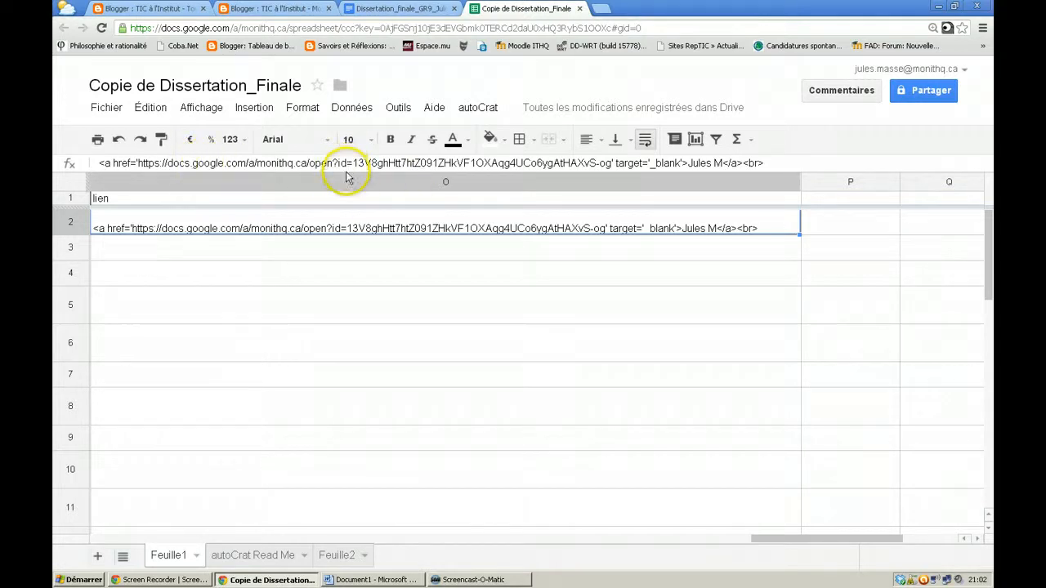
{"action": "left_click", "coordinate": [160, 256]}
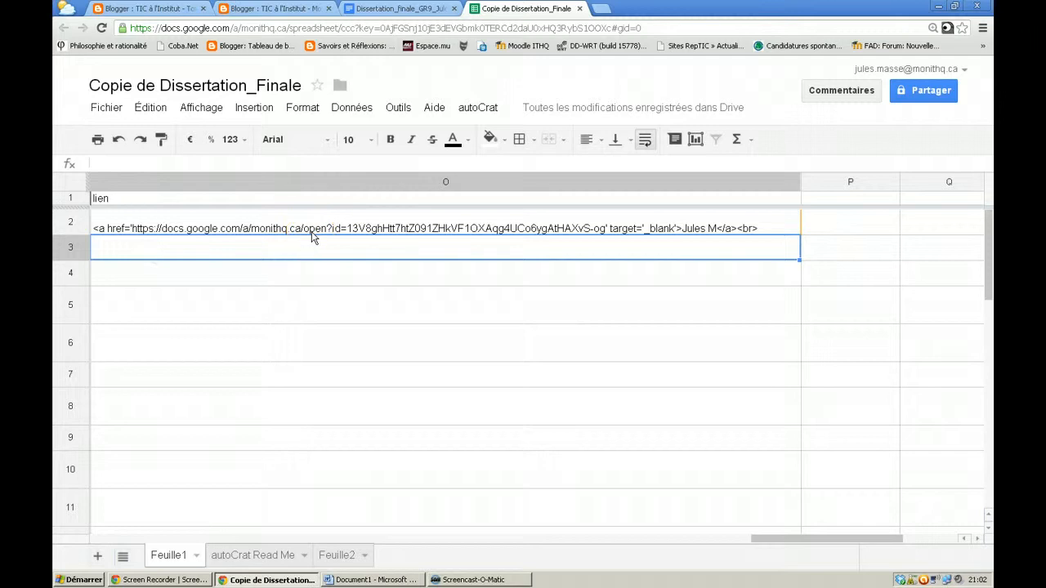
{"action": "left_click", "coordinate": [95, 231]}
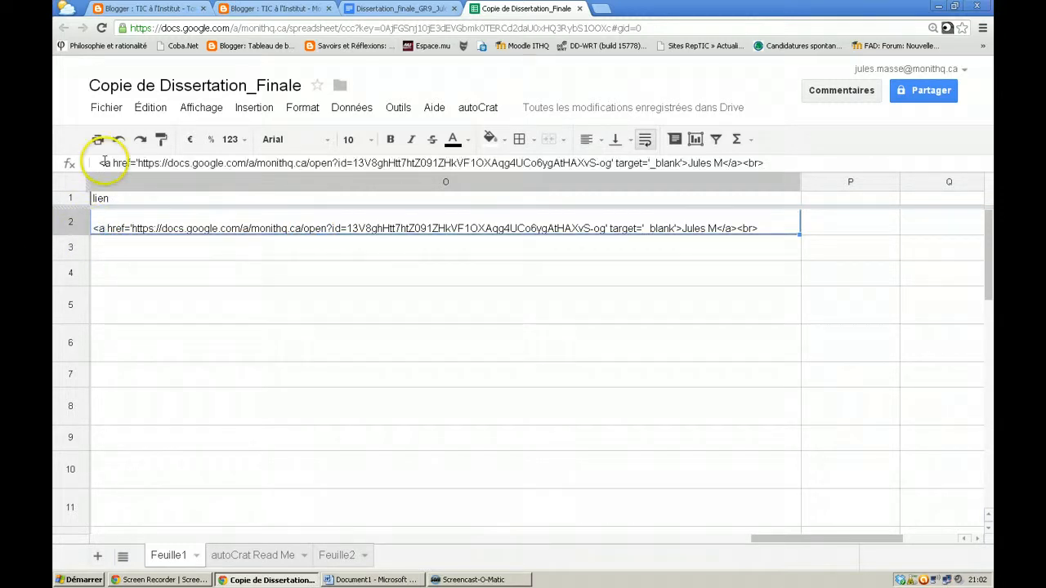
{"action": "left_click", "coordinate": [100, 163]}
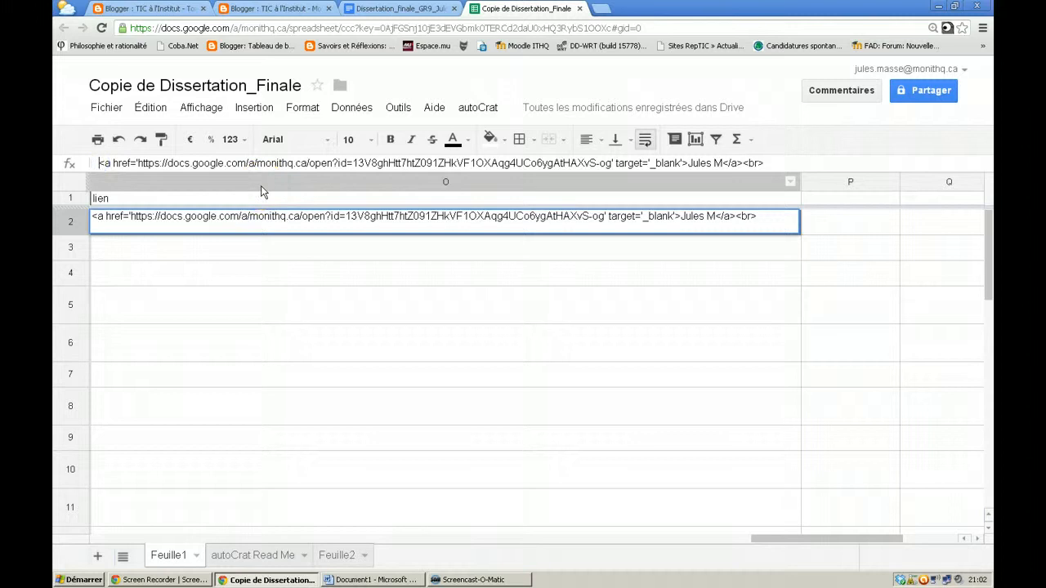
Make O2 a quoted = formula, replacing the hard-coded doc URL with "& &" and fixing the apostrophes
{"action": "type", "text": "="}
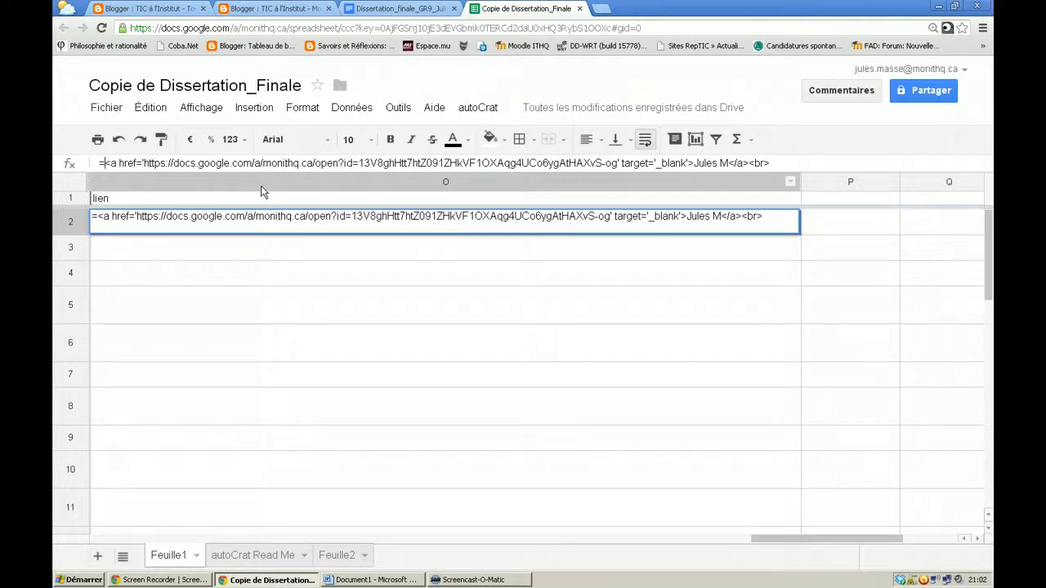
{"action": "type", "text": "\""}
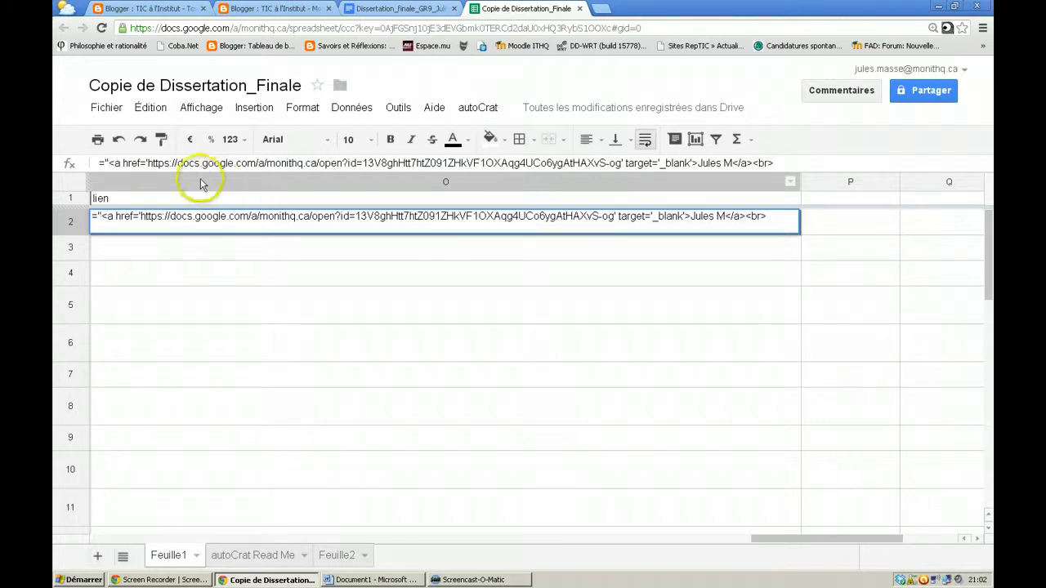
{"action": "left_click", "coordinate": [148, 163]}
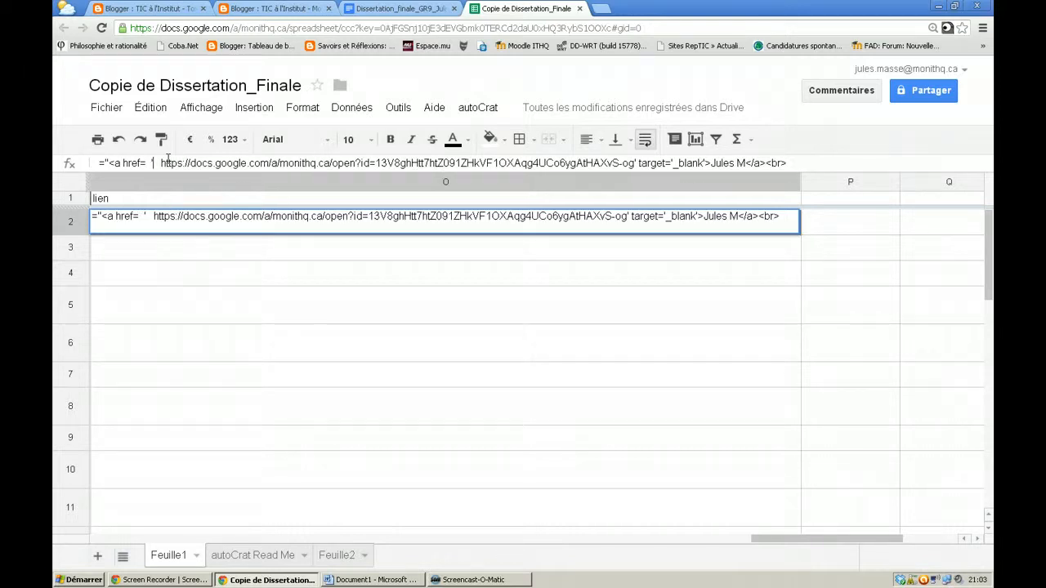
{"action": "type", "text": "\""}
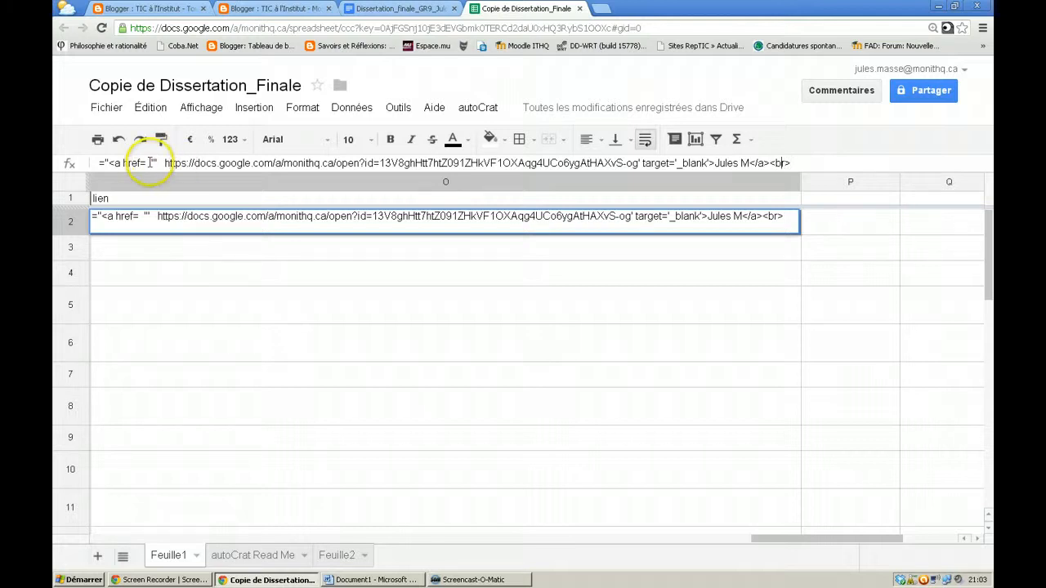
{"action": "left_click", "coordinate": [202, 164]}
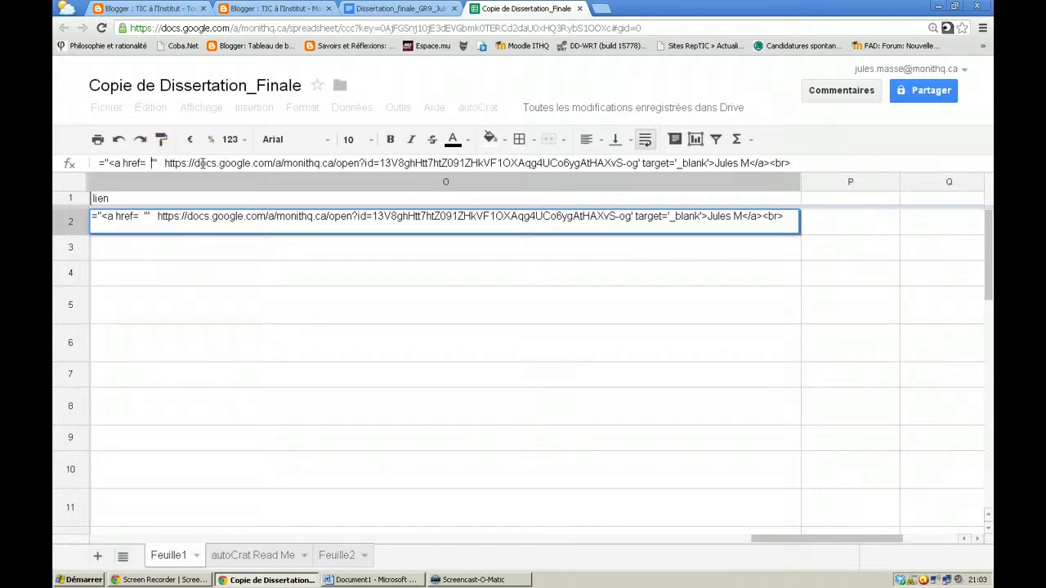
{"action": "key", "text": "BackSpace"}
{"action": "key", "text": "BackSpace"}
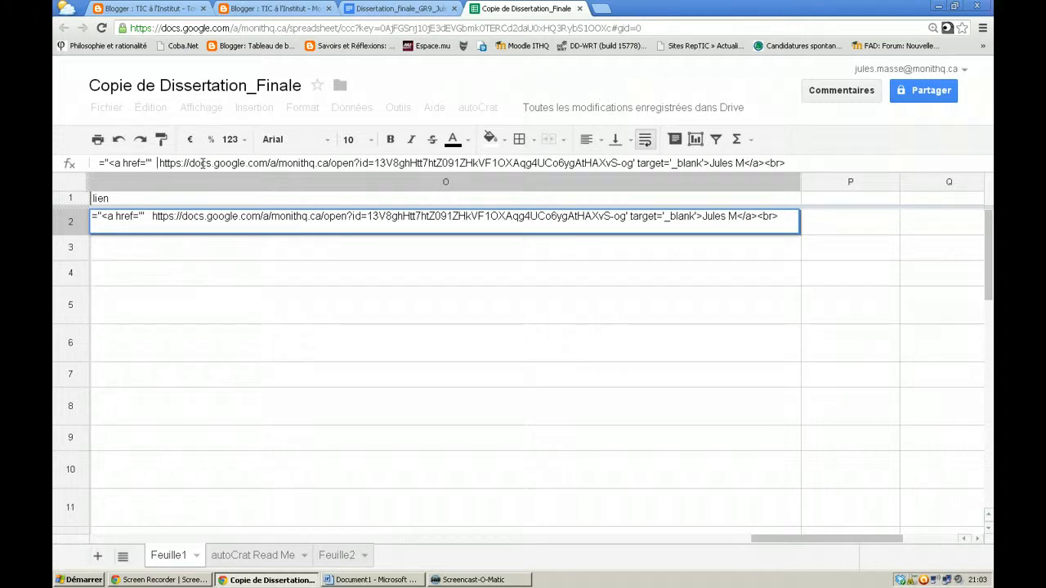
{"action": "left_click_drag", "start_coordinate": [155, 164], "coordinate": [645, 163]}
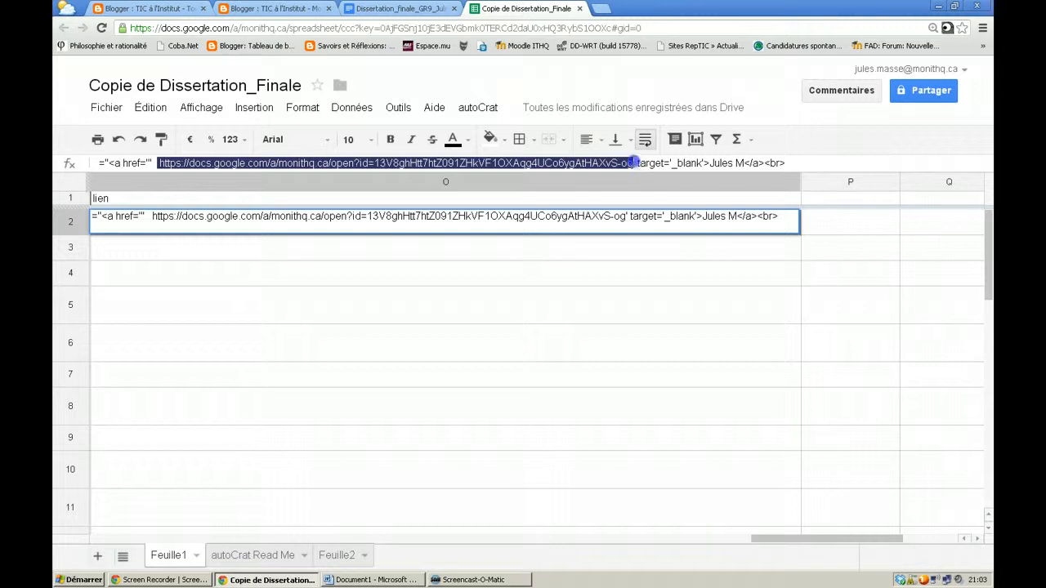
{"action": "key", "text": "BackSpace"}
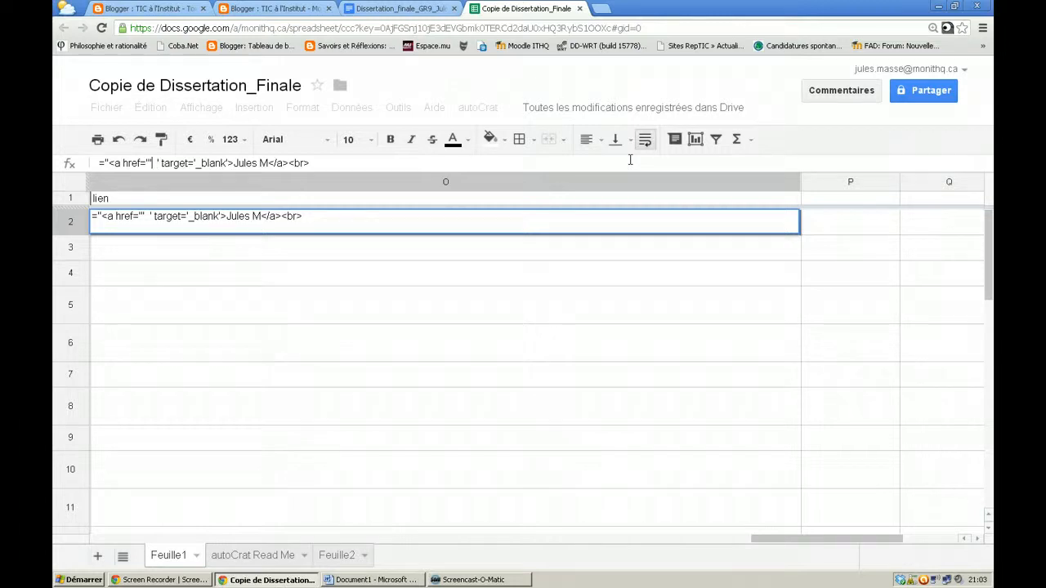
{"action": "type", "text": "& "}
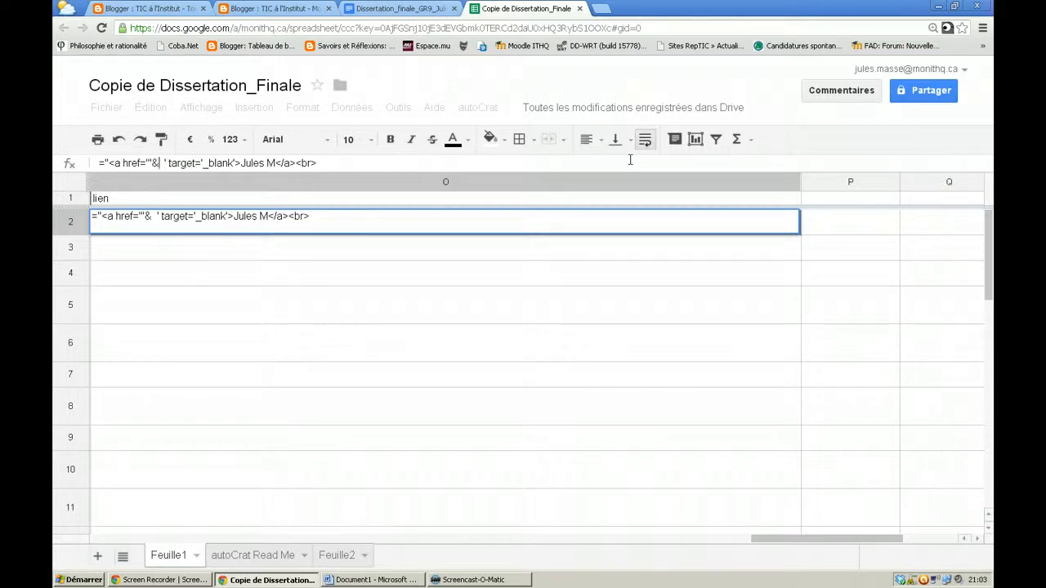
{"action": "type", "text": "&"}
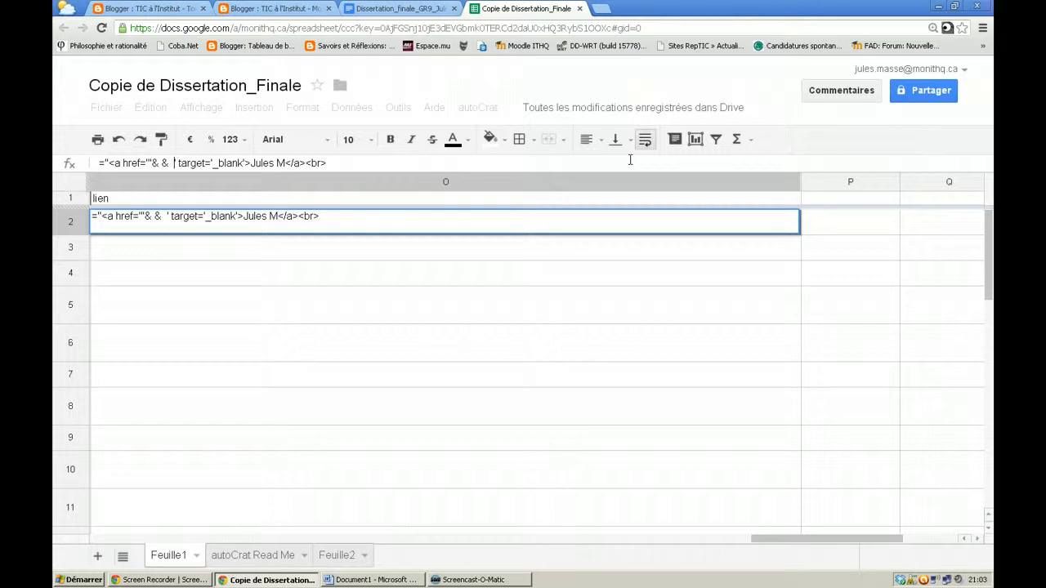
{"action": "type", "text": "'"}
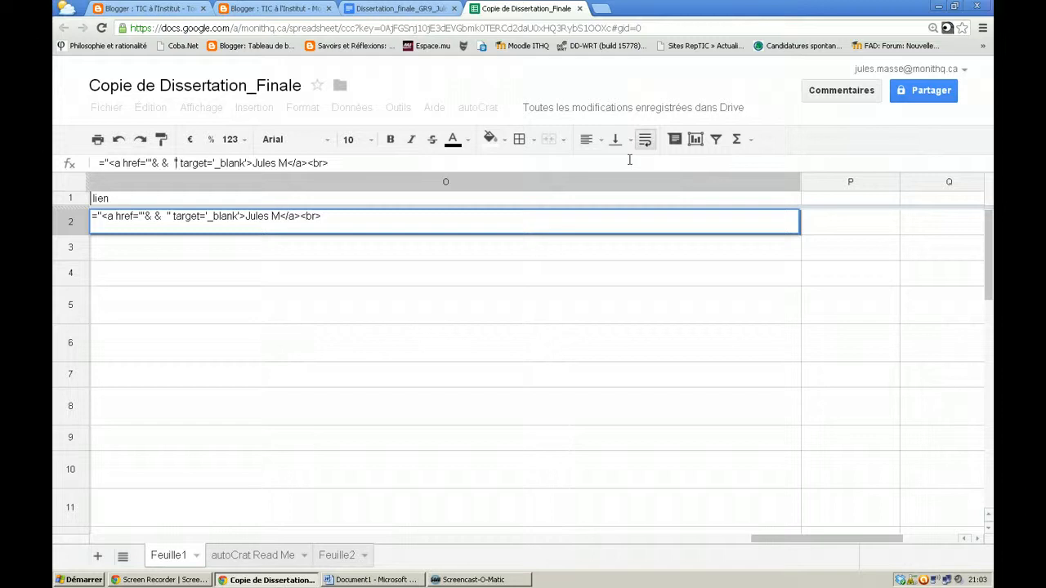
{"action": "key", "text": "BackSpace"}
{"action": "type", "text": "'"}
{"action": "type", "text": "'"}
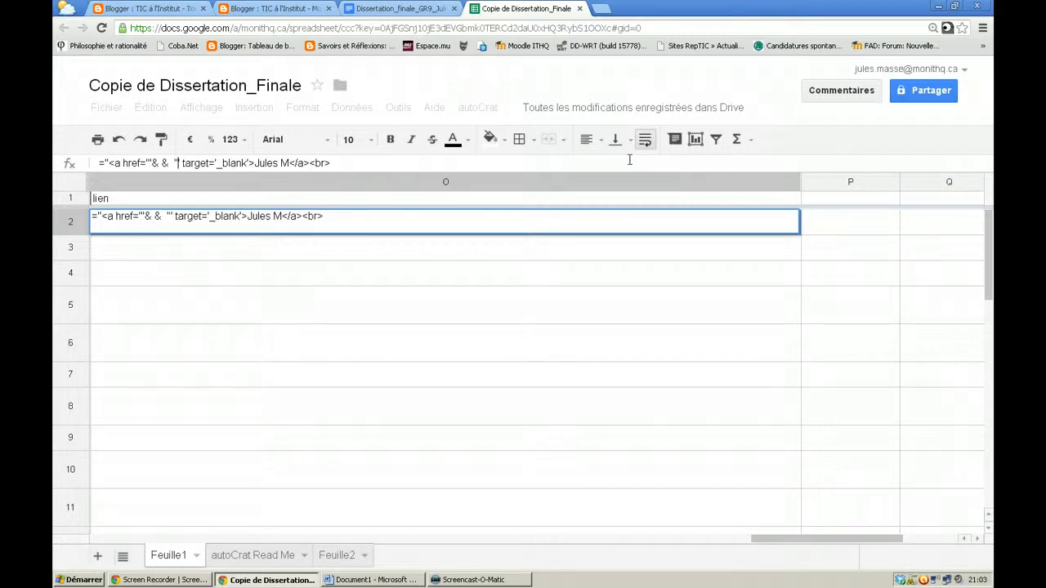
{"action": "left_click", "coordinate": [173, 164]}
{"action": "key", "text": "BackSpace"}
{"action": "key", "text": "BackSpace"}
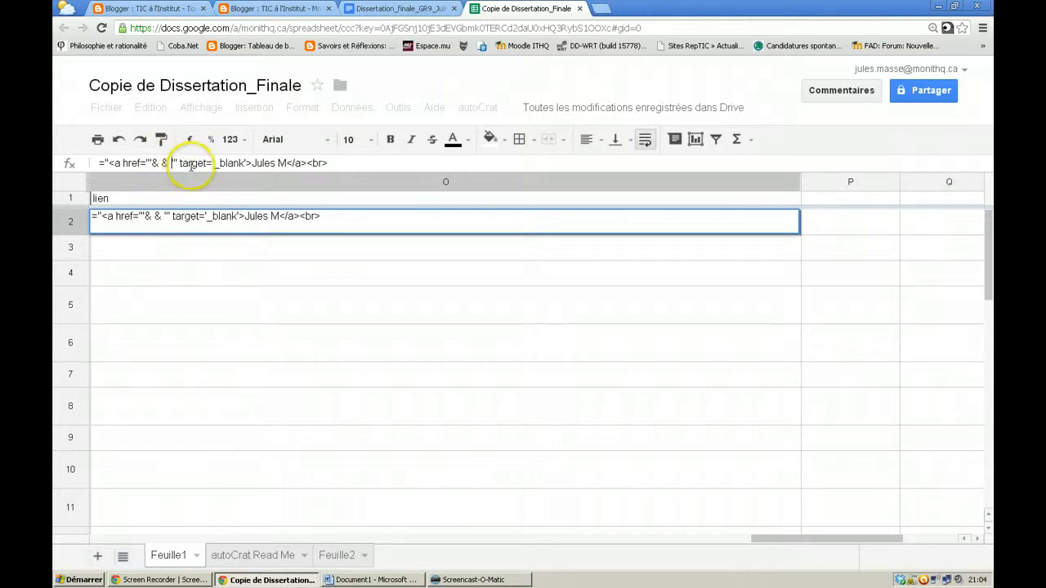
{"action": "left_click", "coordinate": [157, 164]}
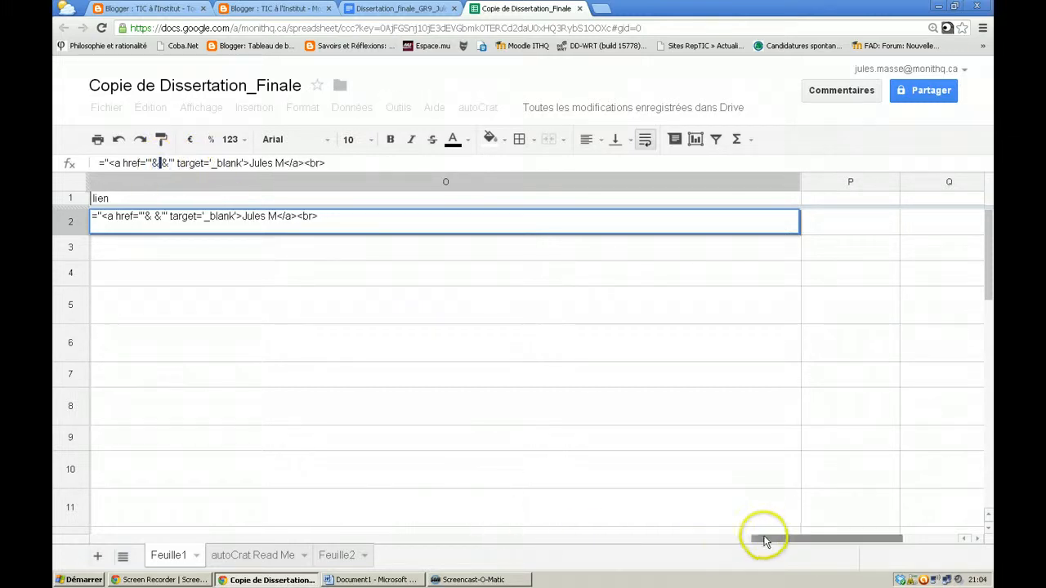
Swap in the L2 merged doc URL and H2 student name references, typing "&L2&"
{"action": "left_click_drag", "start_coordinate": [766, 541], "coordinate": [524, 531]}
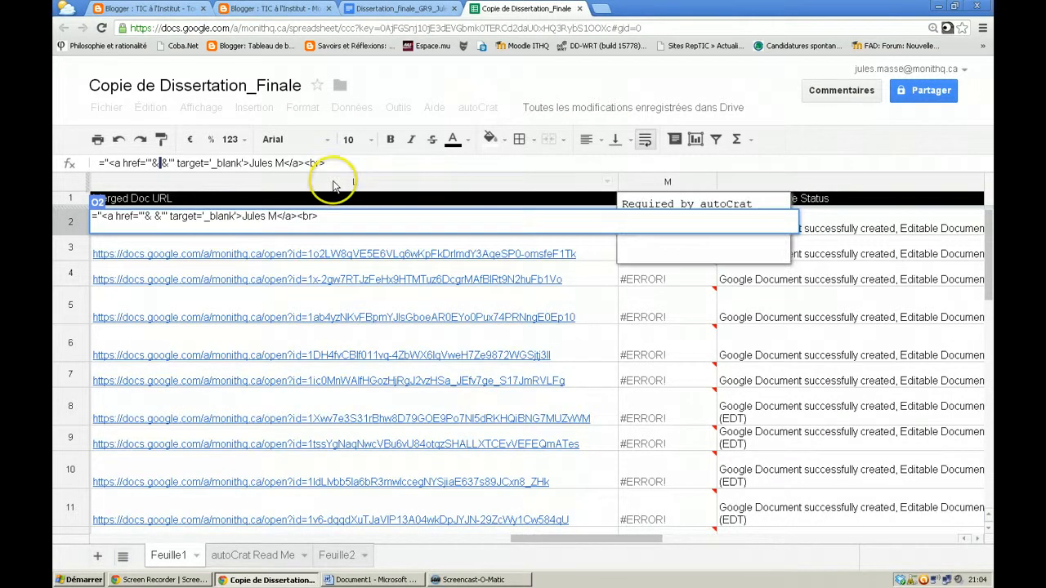
{"action": "left_click", "coordinate": [299, 254]}
{"action": "left_click", "coordinate": [169, 163]}
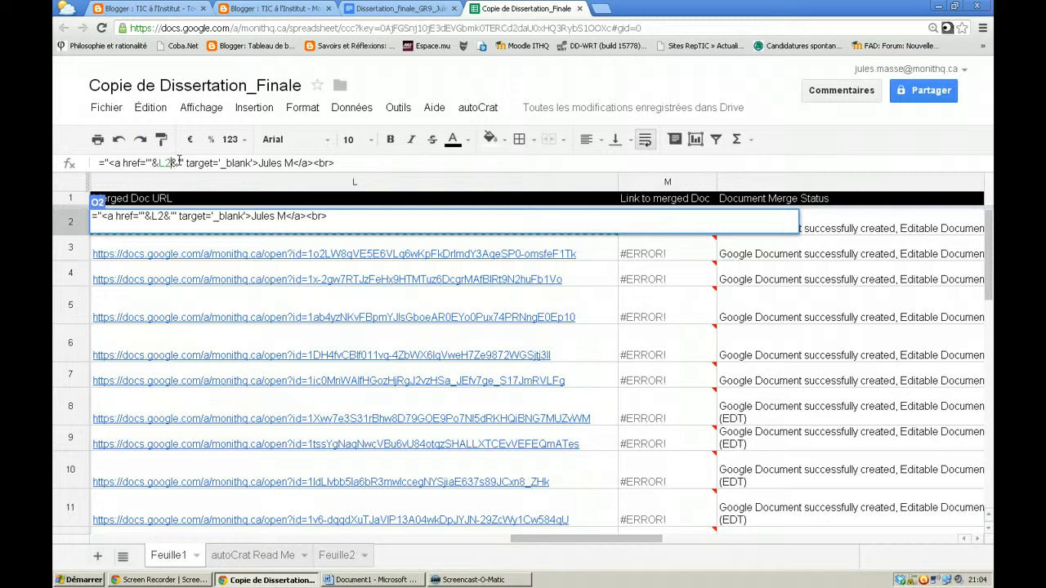
{"action": "left_click", "coordinate": [257, 163]}
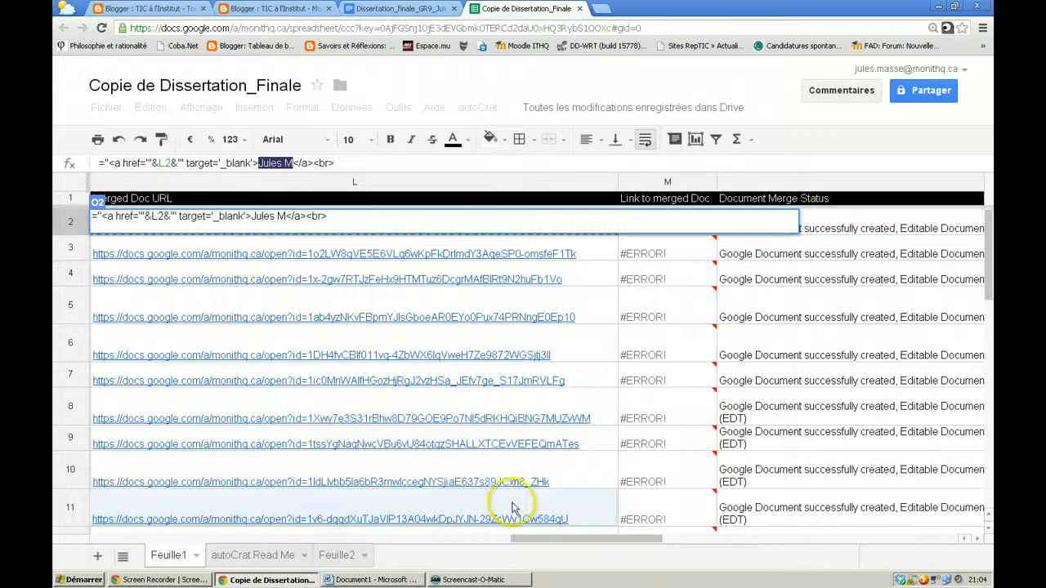
{"action": "left_click_drag", "start_coordinate": [554, 544], "coordinate": [271, 533]}
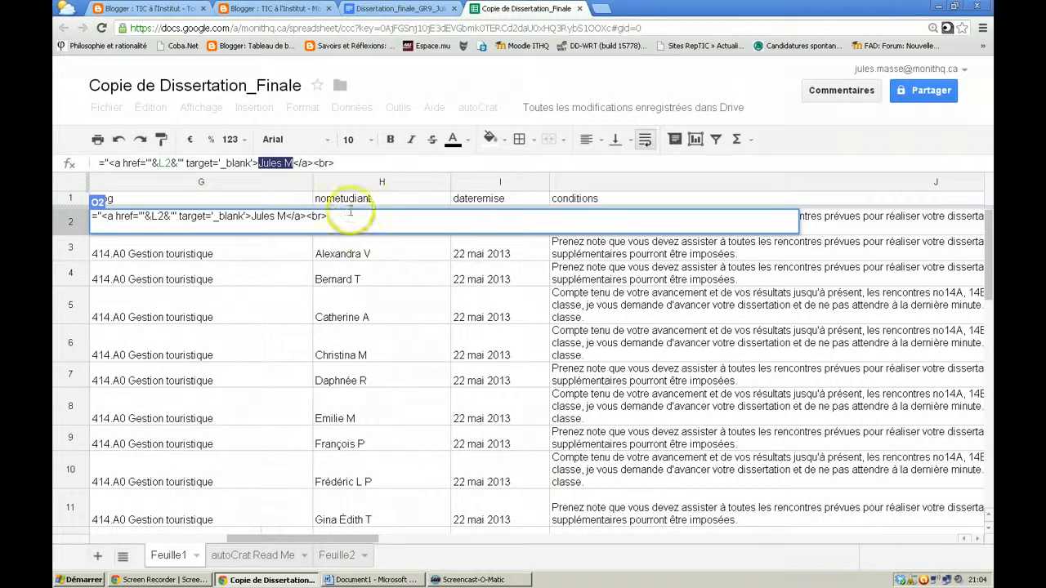
{"action": "left_click", "coordinate": [335, 254]}
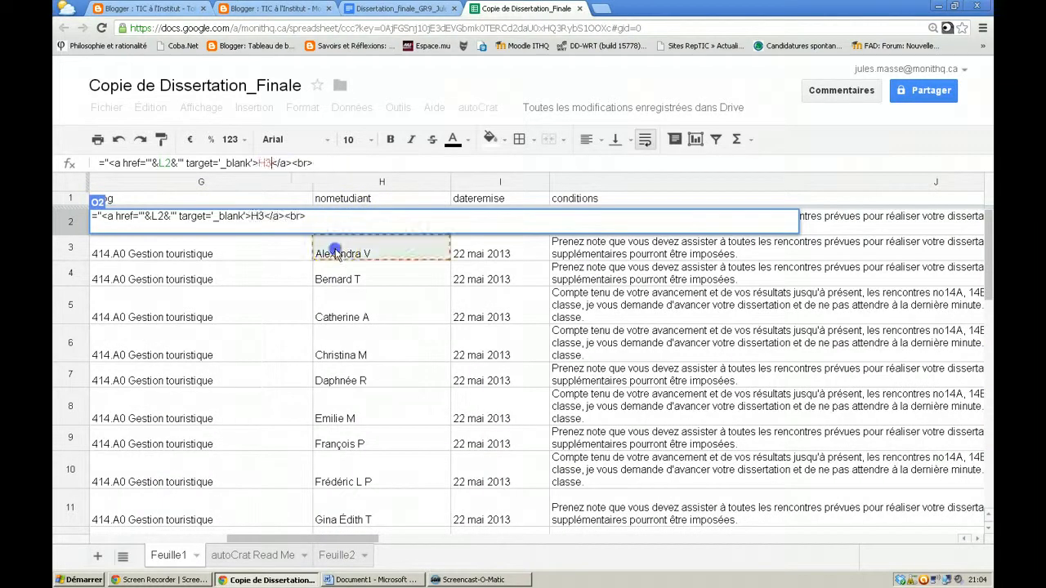
{"action": "left_click", "coordinate": [270, 163]}
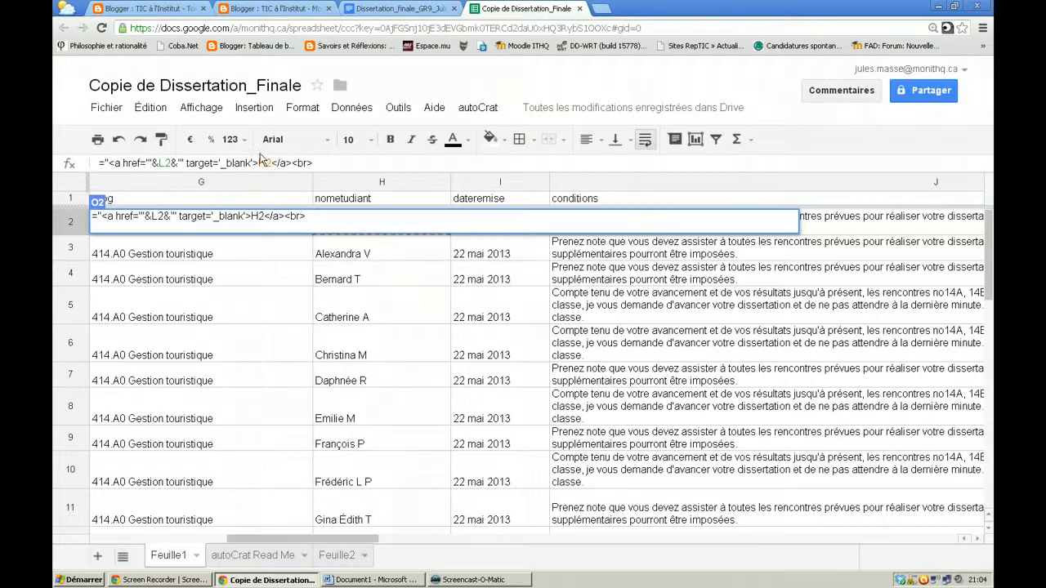
{"action": "left_click", "coordinate": [259, 163]}
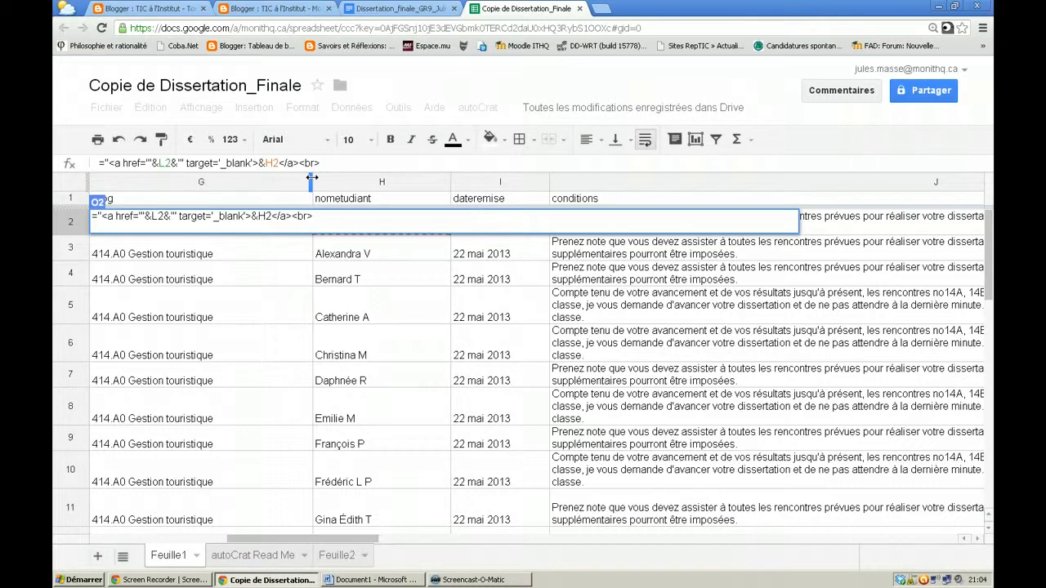
{"action": "type", "text": "\""}
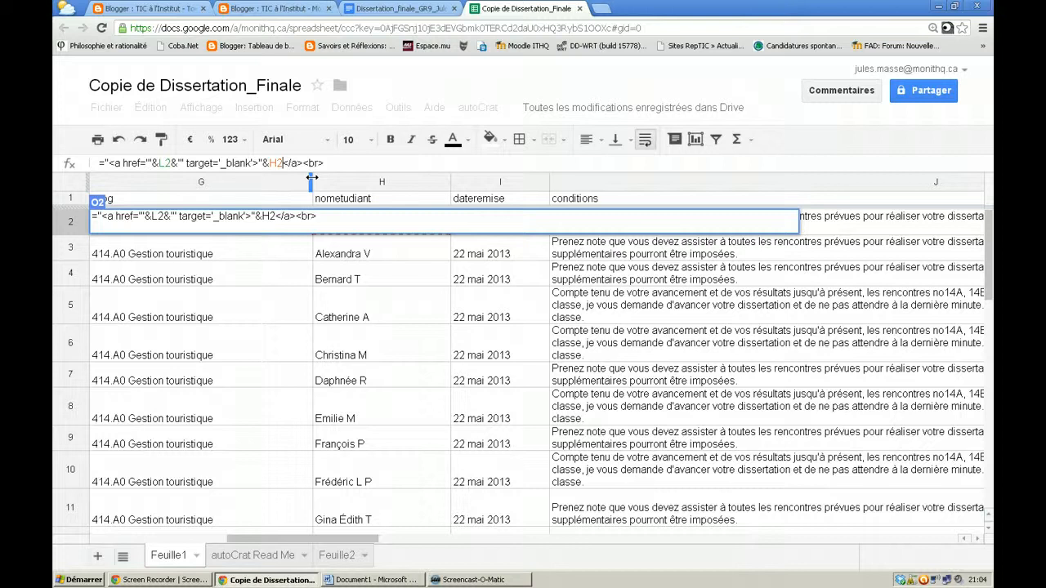
{"action": "type", "text": "&L2&\""}
Confirm the O2 link formula and fill it down through row 11
{"action": "key", "text": "Return"}
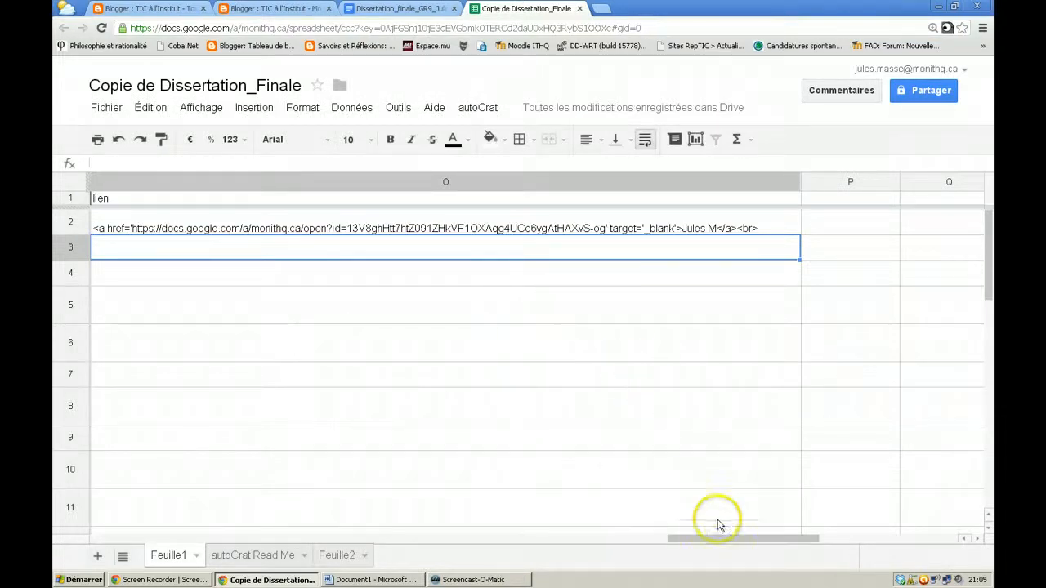
{"action": "left_click_drag", "start_coordinate": [720, 546], "coordinate": [756, 542]}
{"action": "left_click", "coordinate": [221, 227]}
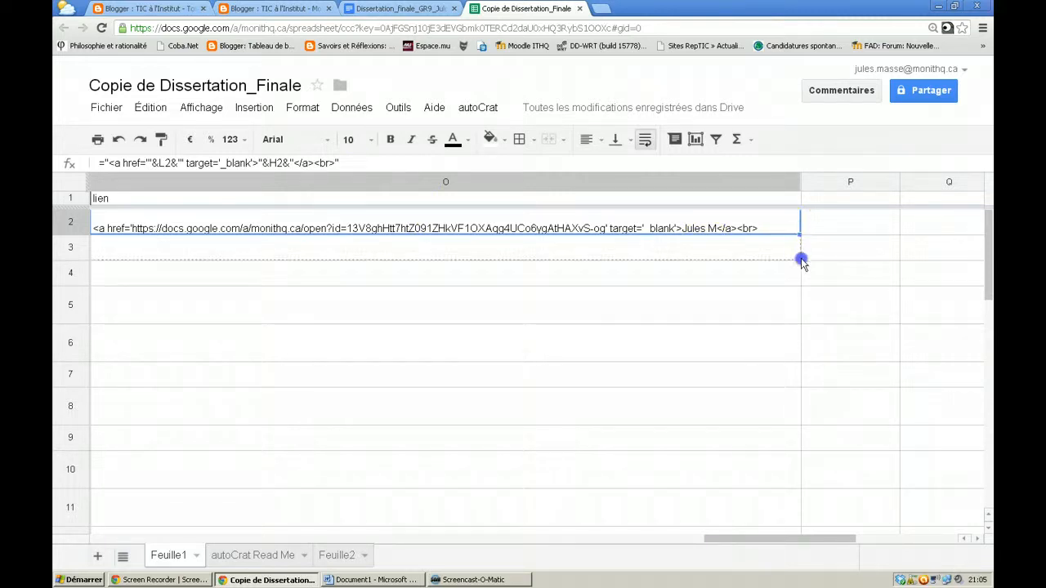
{"action": "left_click_drag", "start_coordinate": [800, 260], "coordinate": [824, 513]}
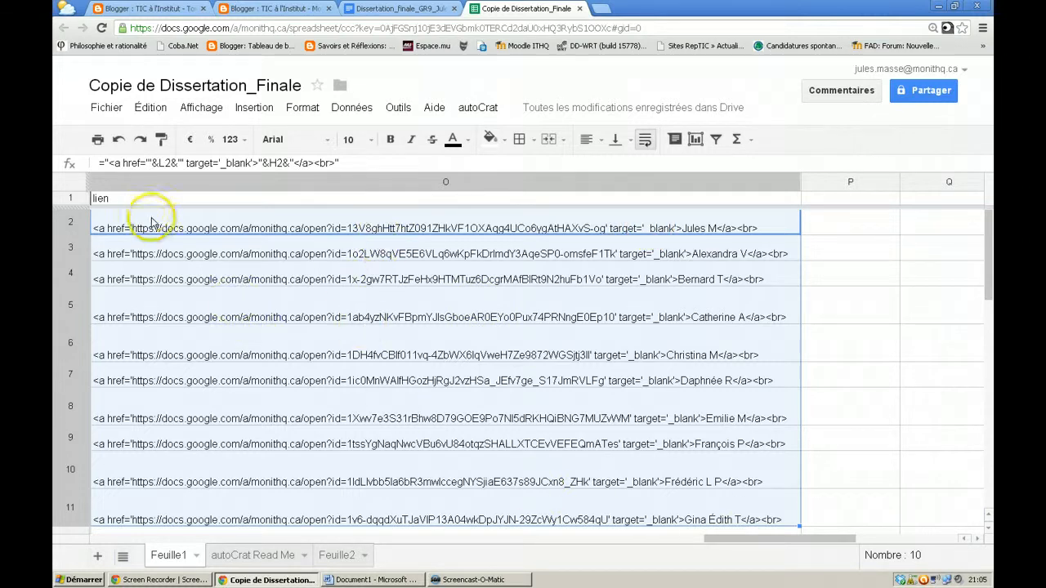
Check the generated formulas in rows 3–5, then select O2:O11
{"action": "left_click", "coordinate": [214, 255]}
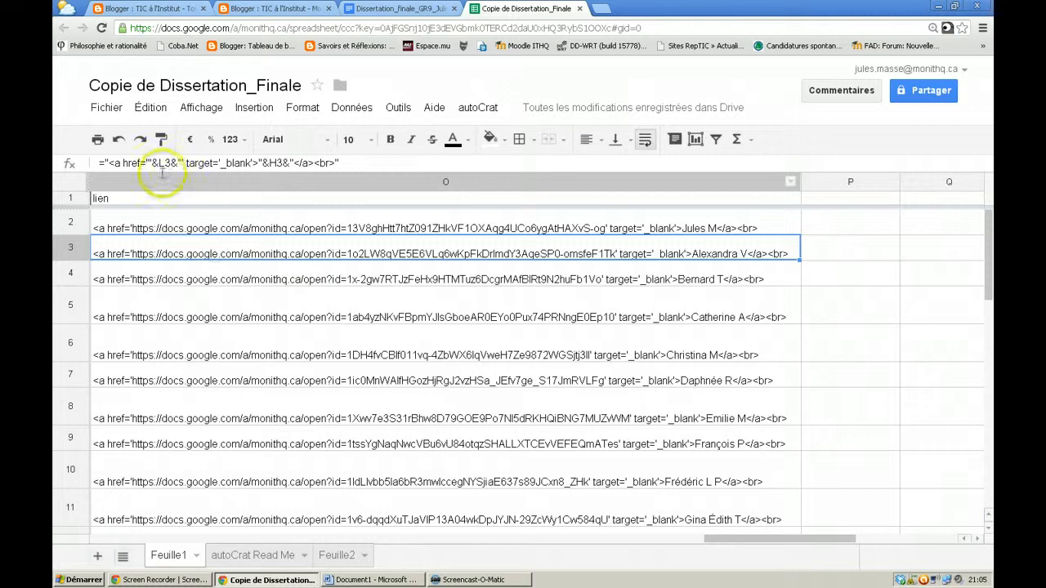
{"action": "left_click", "coordinate": [183, 274]}
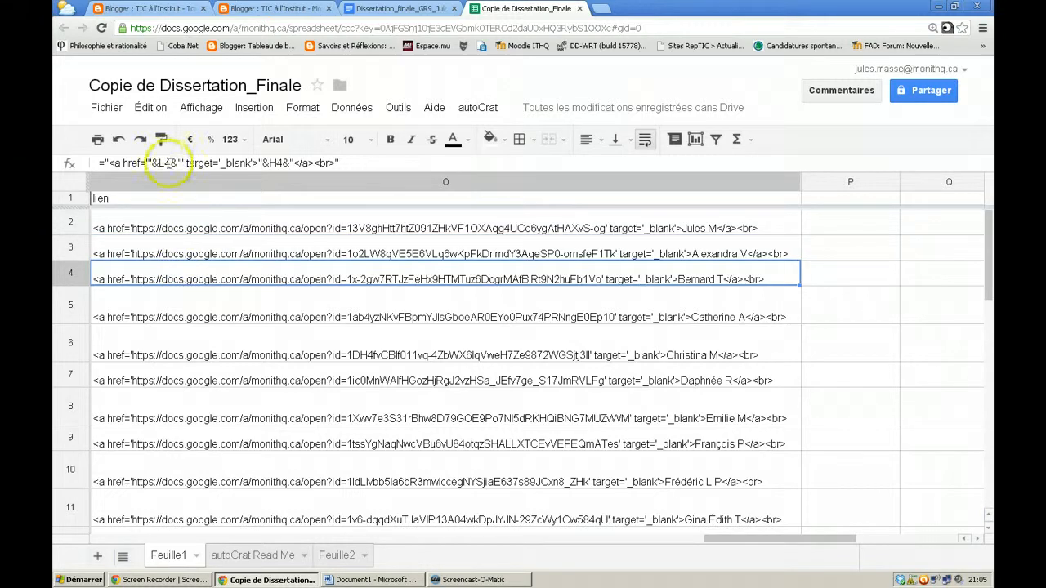
{"action": "left_click", "coordinate": [245, 305]}
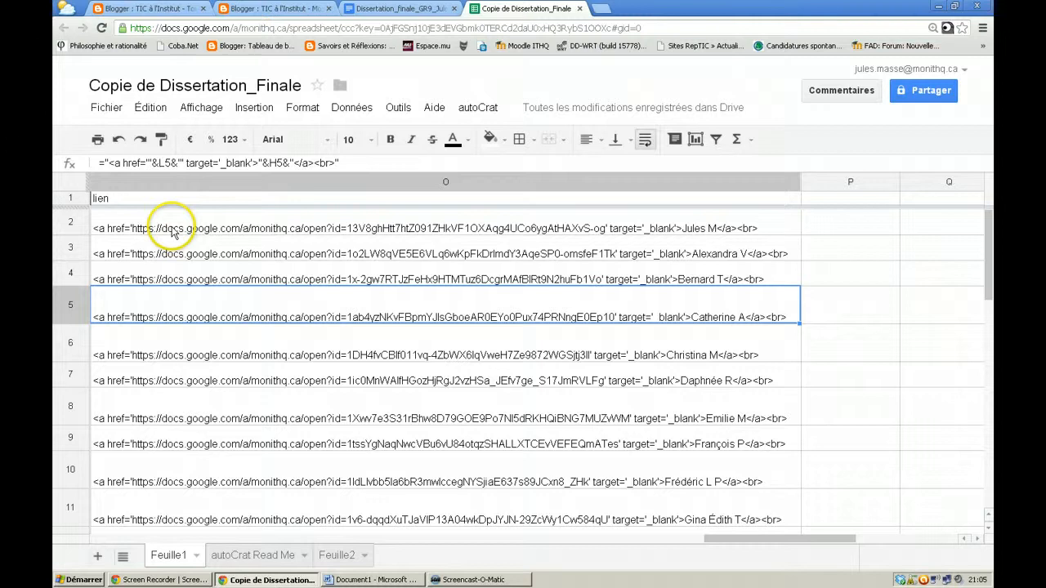
{"action": "left_click", "coordinate": [172, 233]}
{"action": "scroll", "coordinate": [212, 360], "scroll_direction": "down", "scroll_amount": 2}
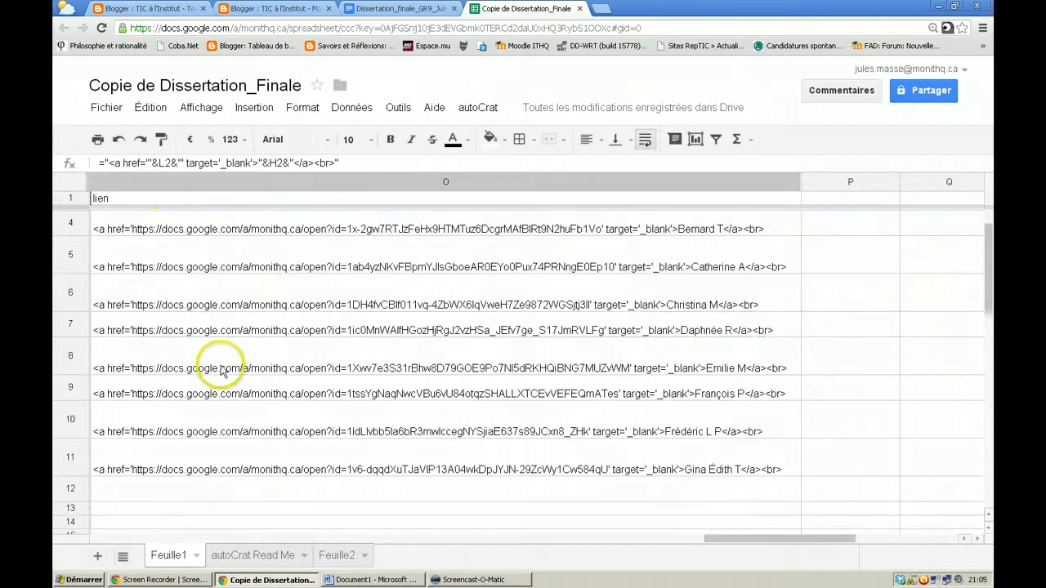
{"action": "left_click", "coordinate": [184, 472], "text": "shift"}
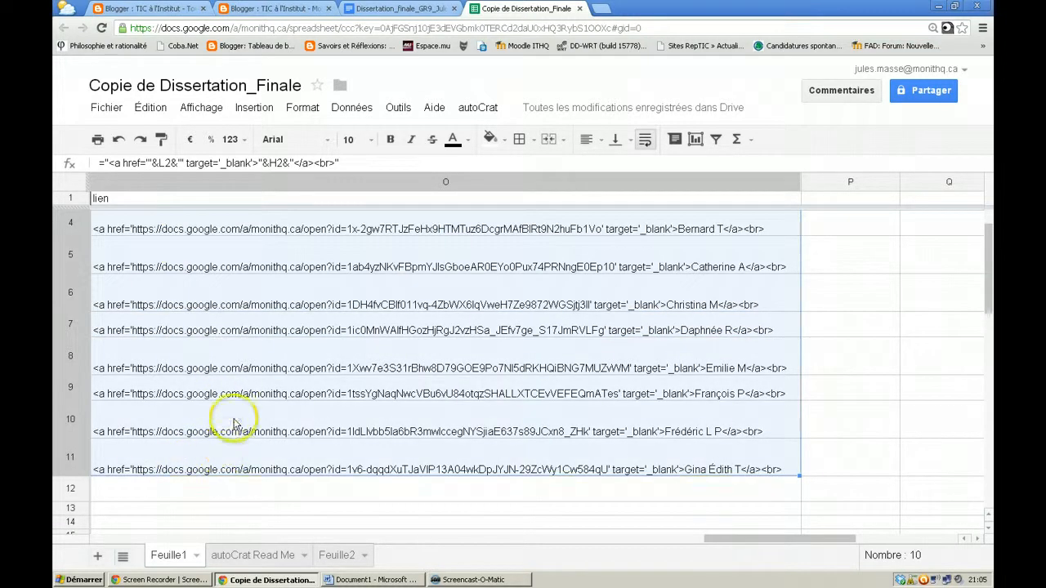
Paste the ten copied link lines below the existing links in the post's HTML
{"action": "left_click", "coordinate": [270, 8]}
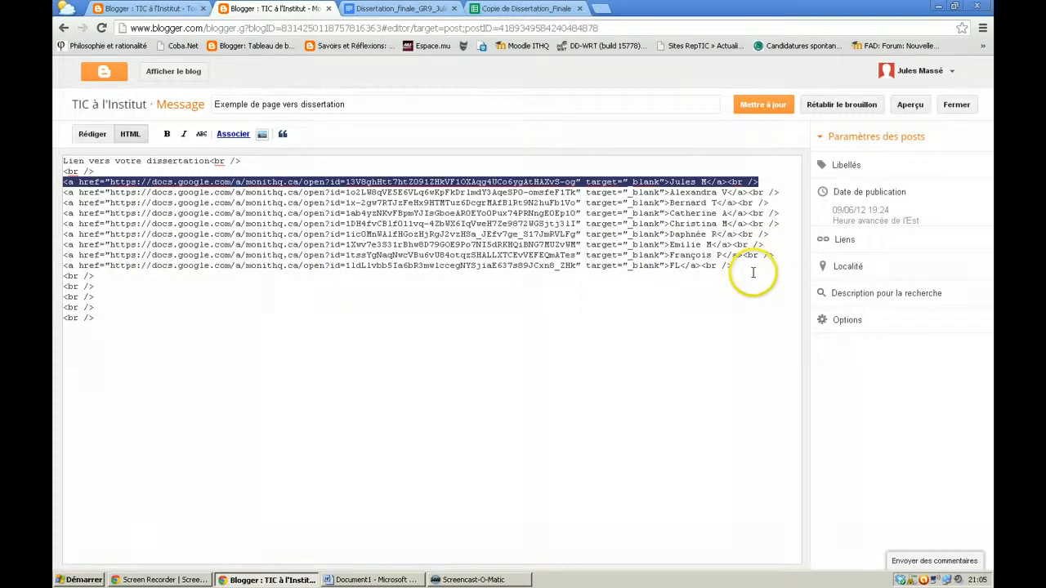
{"action": "left_click_drag", "start_coordinate": [753, 272], "coordinate": [55, 186]}
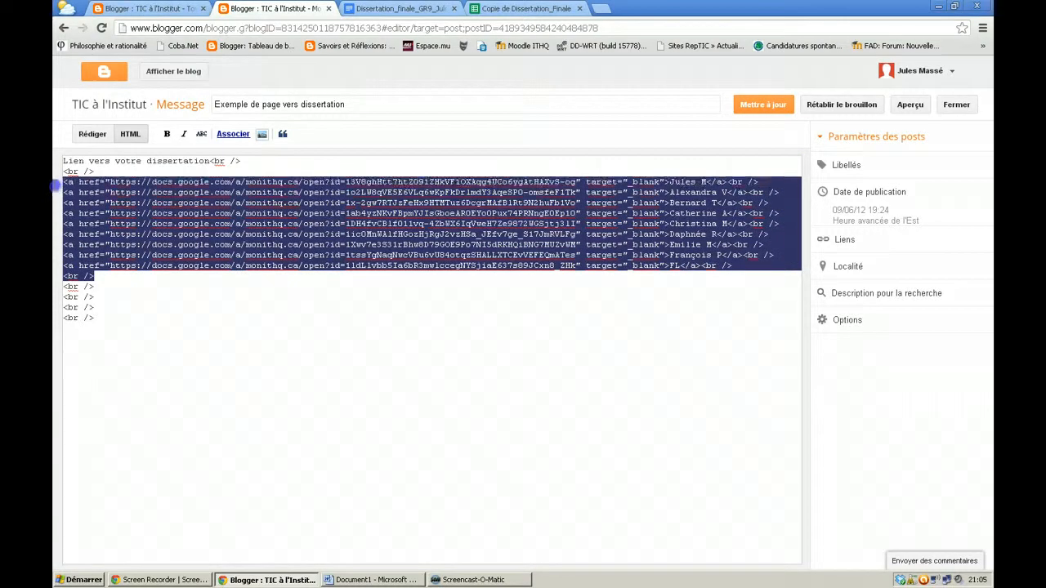
{"action": "left_click", "coordinate": [113, 315]}
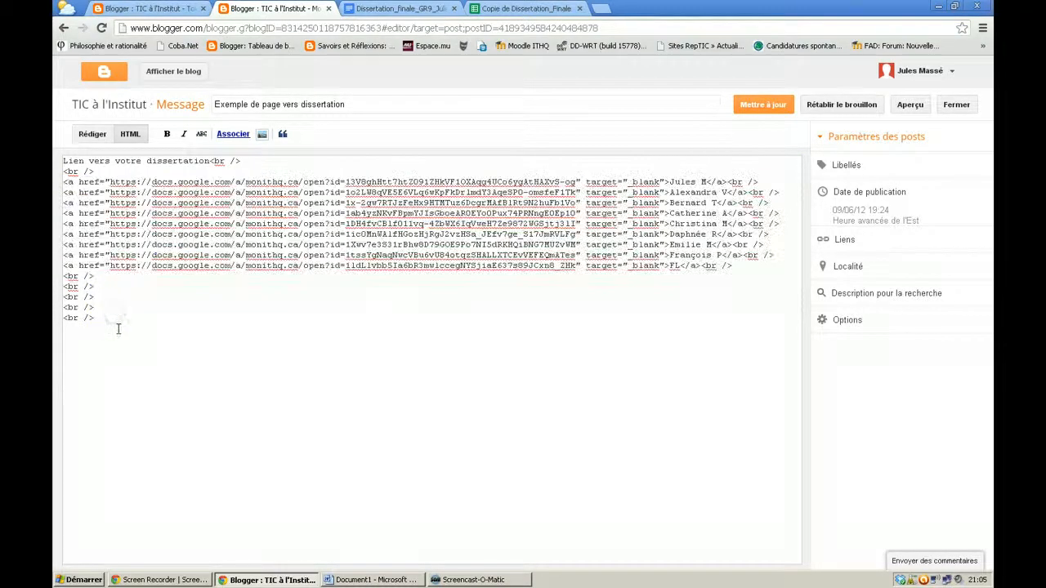
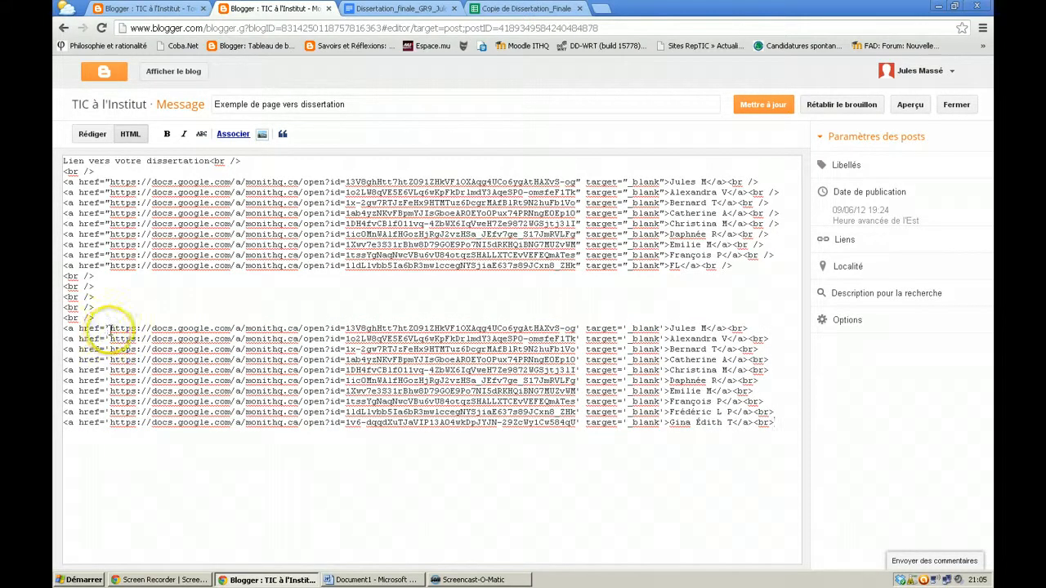
Replace the single quote after href= with a double quote in the first pasted link, then update the post
{"action": "left_click", "coordinate": [108, 328]}
{"action": "key", "text": "BackSpace"}
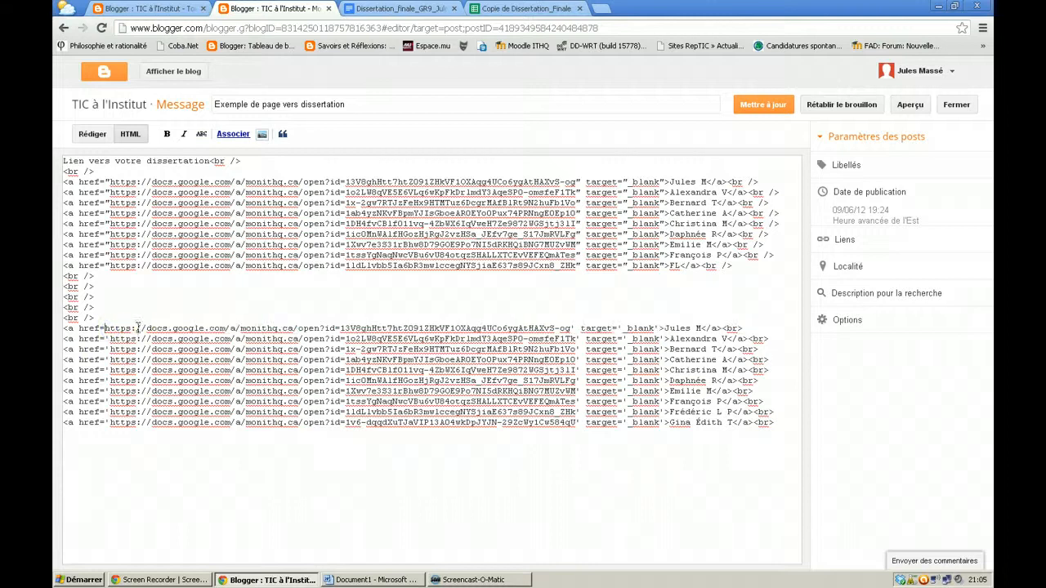
{"action": "type", "text": "\""}
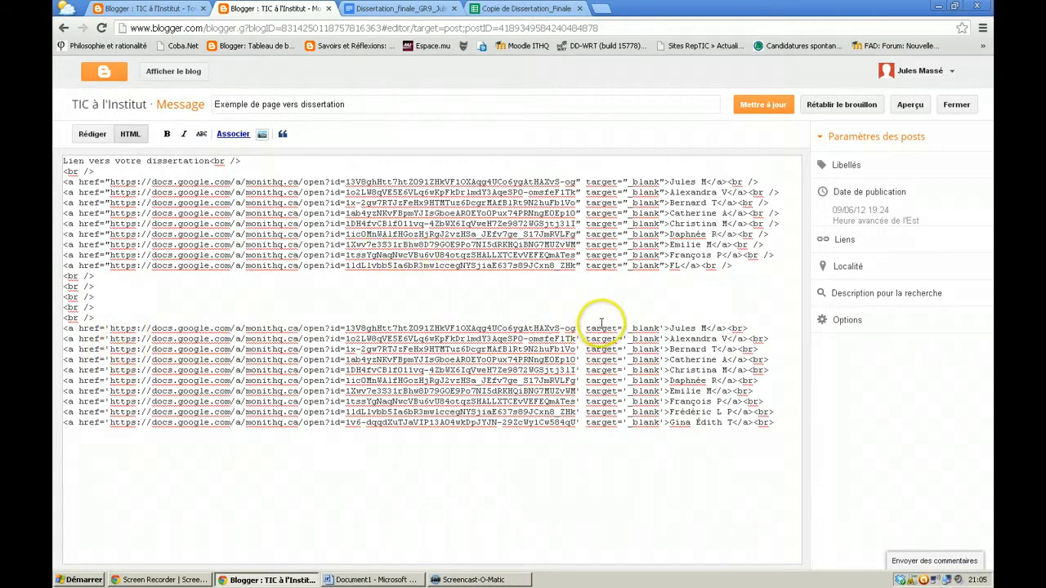
{"action": "left_click", "coordinate": [91, 136]}
{"action": "left_click", "coordinate": [123, 135]}
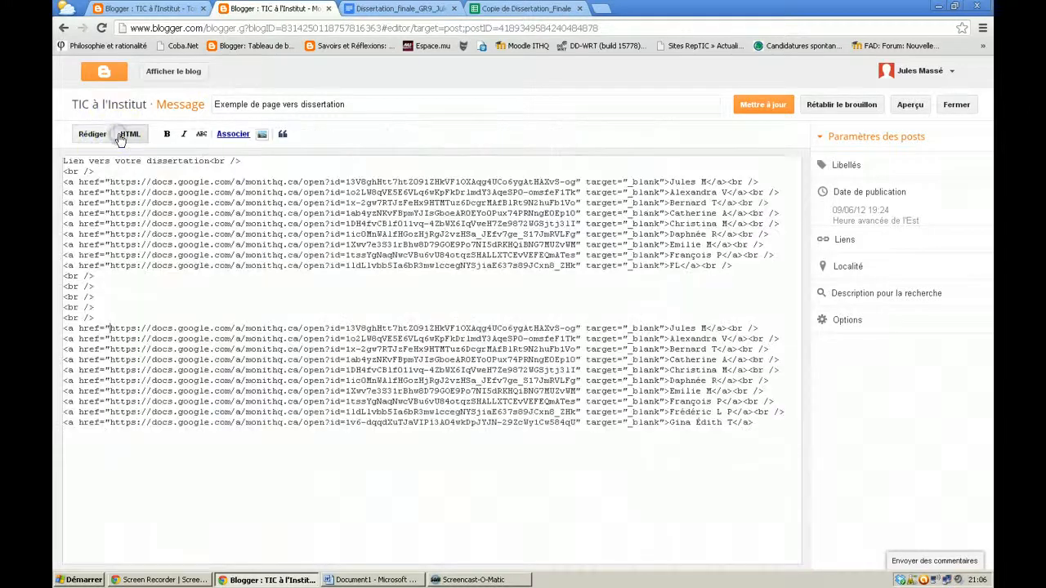
{"action": "left_click", "coordinate": [775, 107]}
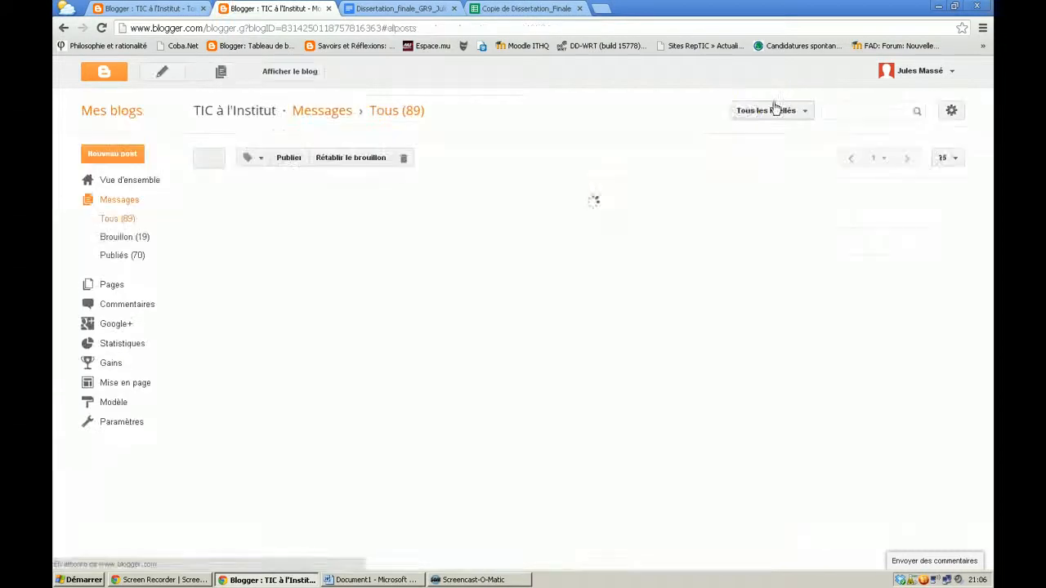
View the published blog and expand Archives 2012 > juin
{"action": "left_click", "coordinate": [294, 72]}
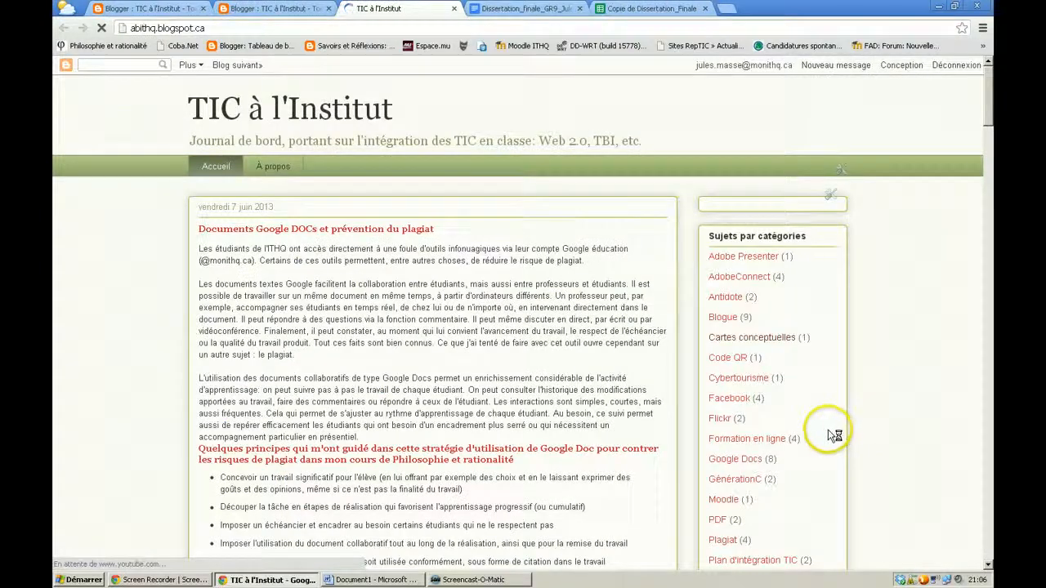
{"action": "scroll", "coordinate": [823, 449], "scroll_direction": "down", "scroll_amount": 3}
{"action": "scroll", "coordinate": [823, 449], "scroll_direction": "down", "scroll_amount": 6}
{"action": "scroll", "coordinate": [829, 303], "scroll_direction": "up", "scroll_amount": 2}
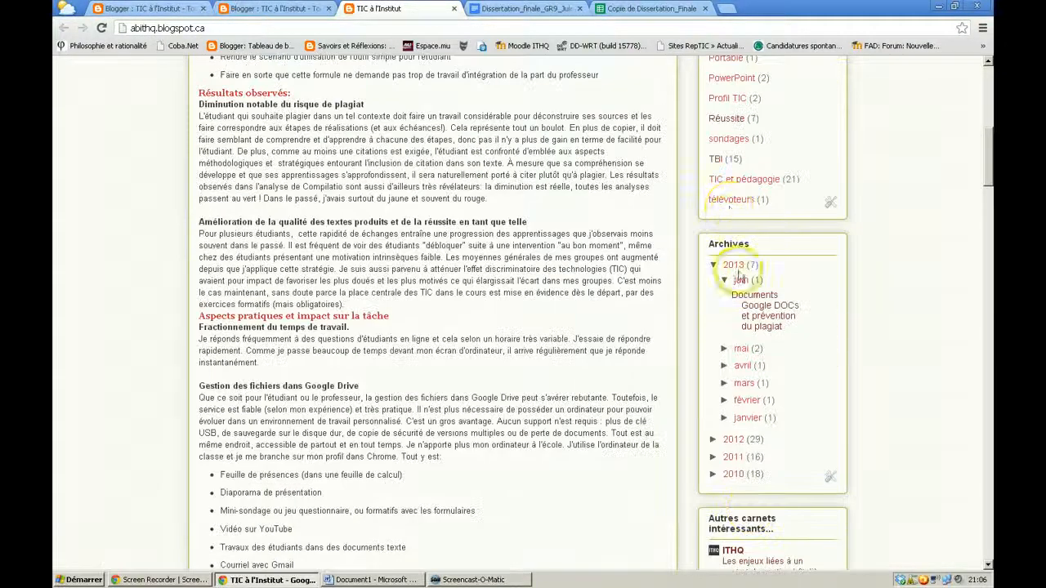
{"action": "left_click", "coordinate": [713, 440]}
{"action": "scroll", "coordinate": [752, 480], "scroll_direction": "down", "scroll_amount": 2}
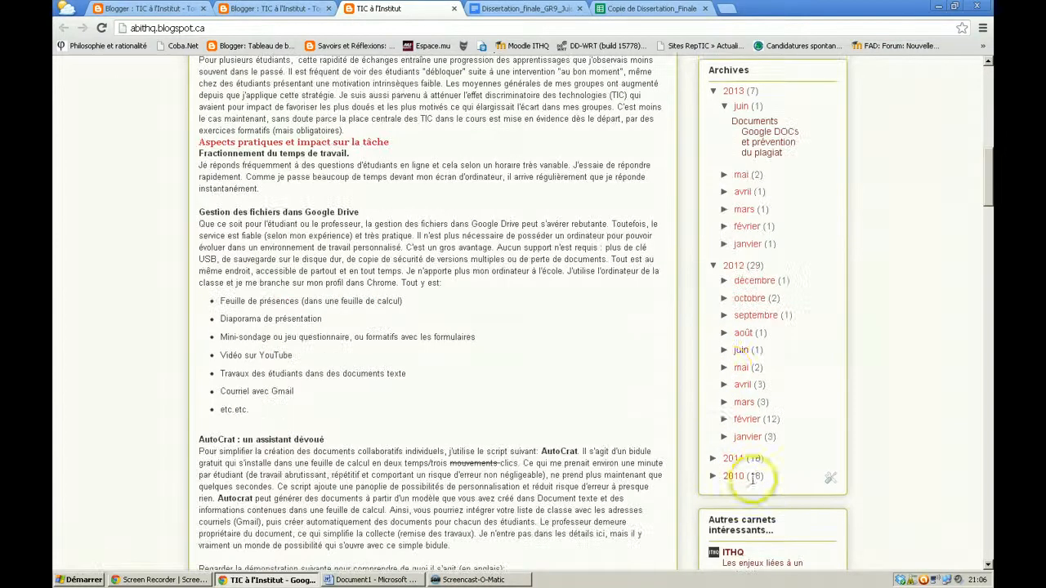
{"action": "left_click", "coordinate": [725, 355]}
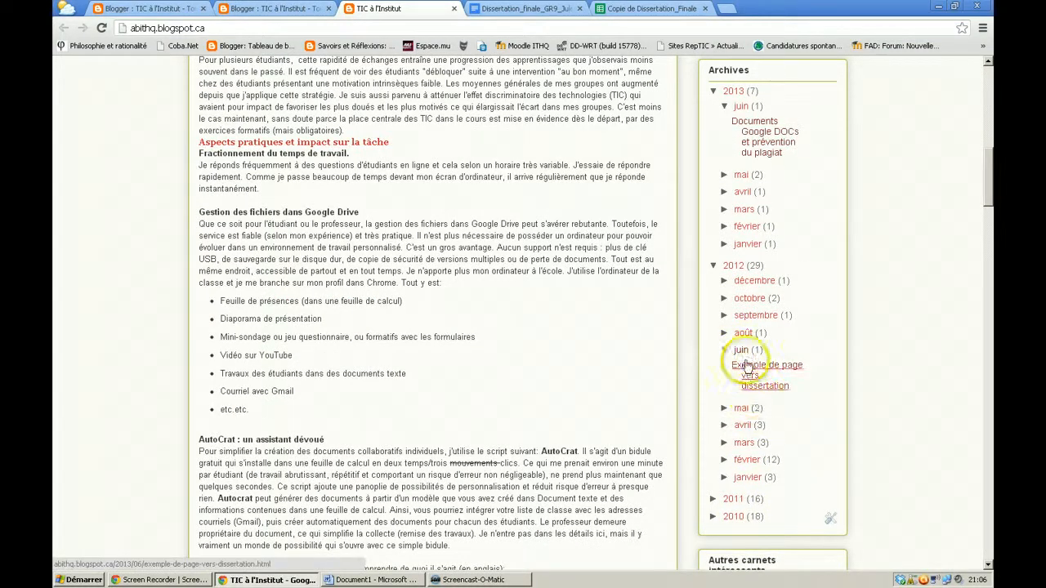
Open 'Exemple de page vers dissertation' to check the linked names, then return to the spreadsheet
{"action": "left_click", "coordinate": [747, 368]}
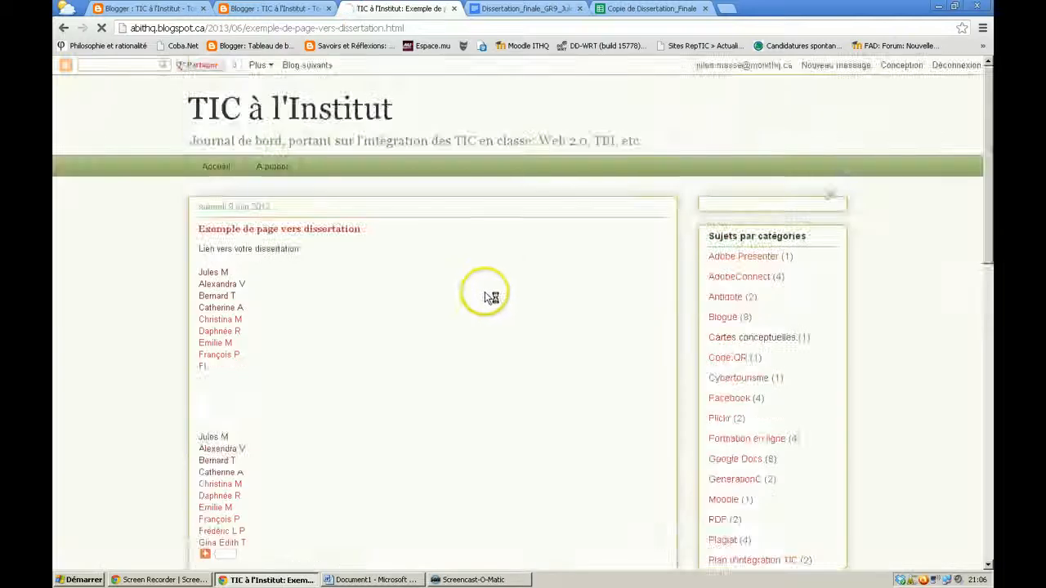
{"action": "scroll", "coordinate": [319, 360], "scroll_direction": "down", "scroll_amount": 2}
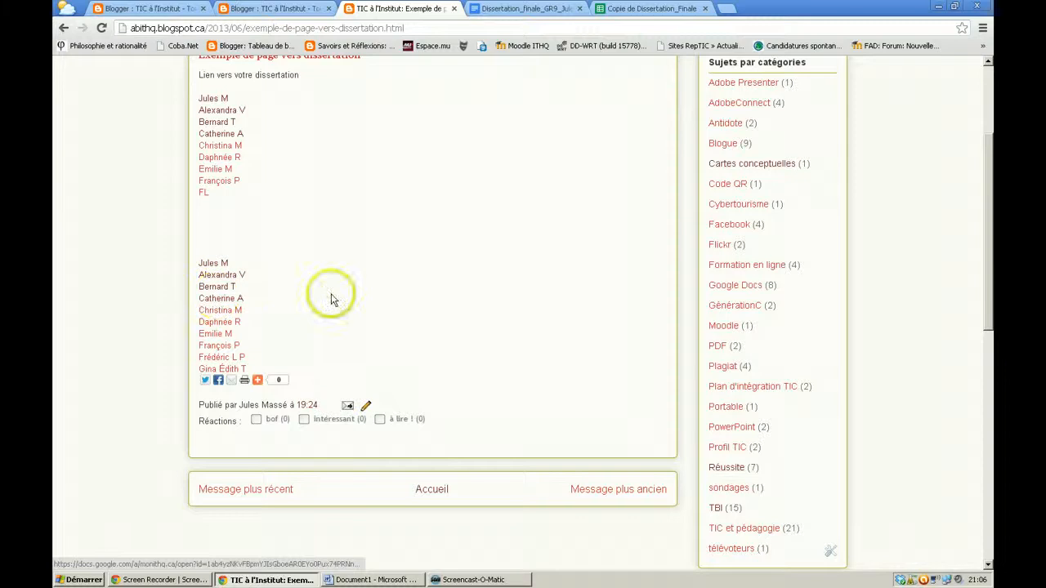
{"action": "scroll", "coordinate": [331, 294], "scroll_direction": "up", "scroll_amount": 2}
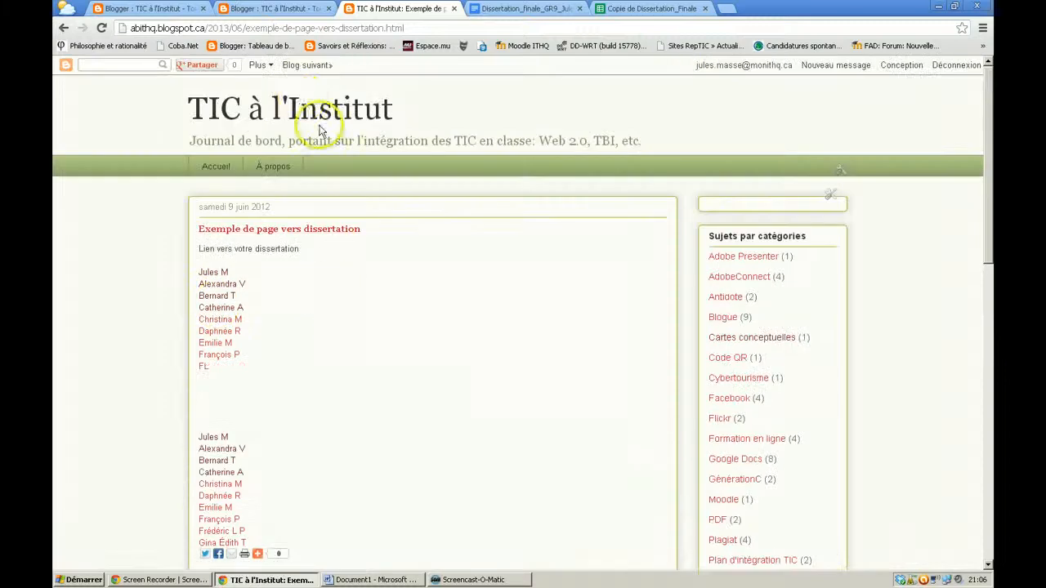
{"action": "left_click", "coordinate": [287, 23]}
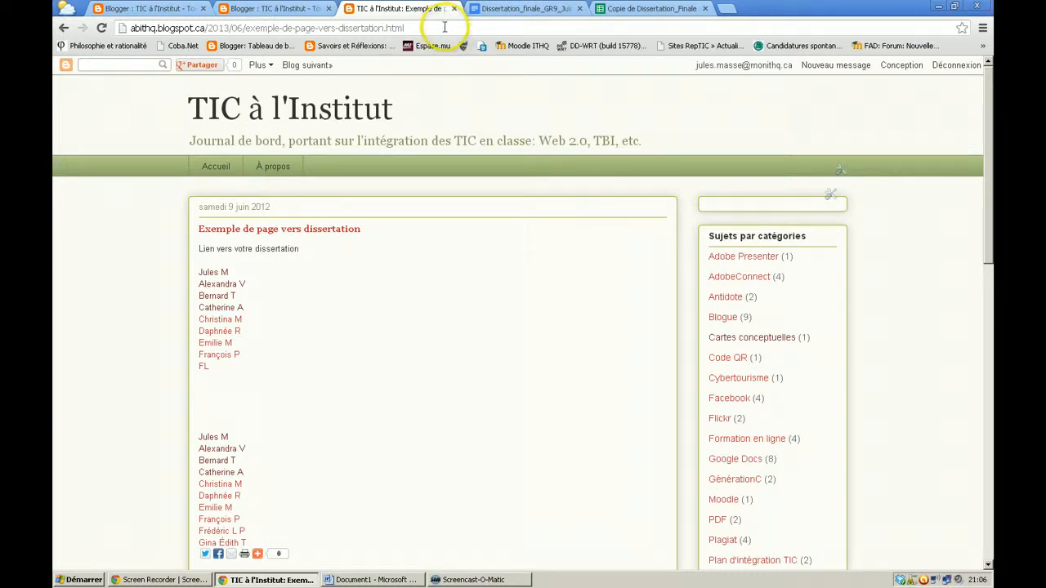
{"action": "left_click", "coordinate": [641, 9]}
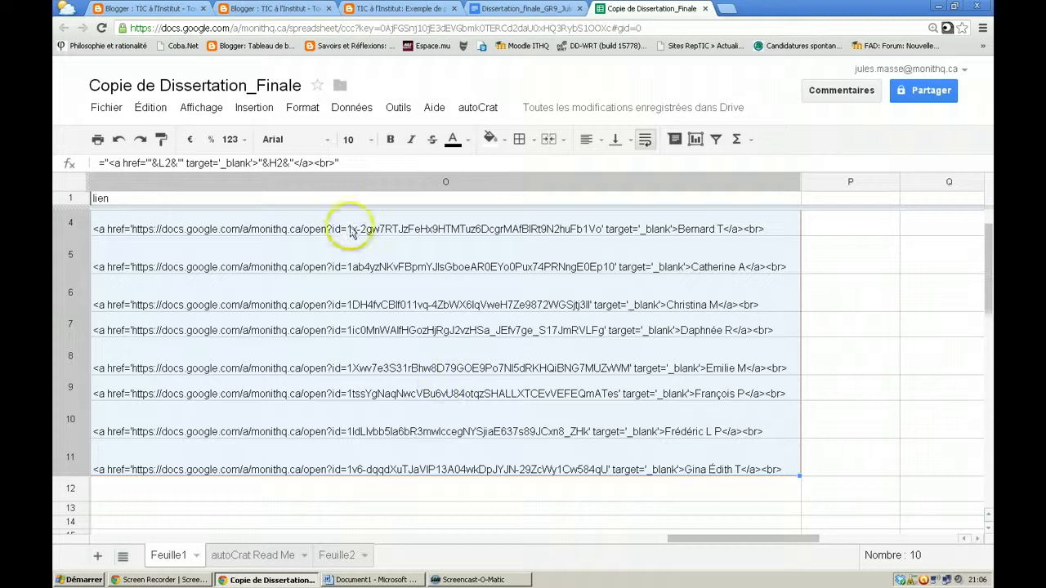
Select O2's formula ="<a href='"&L2&"' target='_blank'>"&H2&"</a><br>" in the formula bar
{"action": "left_click_drag", "start_coordinate": [333, 162], "coordinate": [128, 160]}
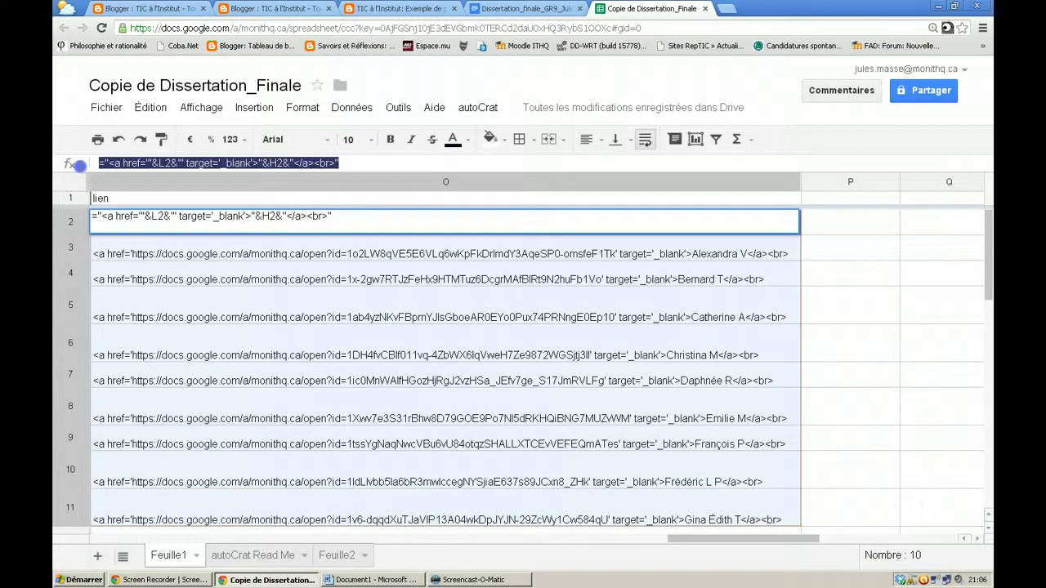
{"action": "left_click", "coordinate": [443, 204]}
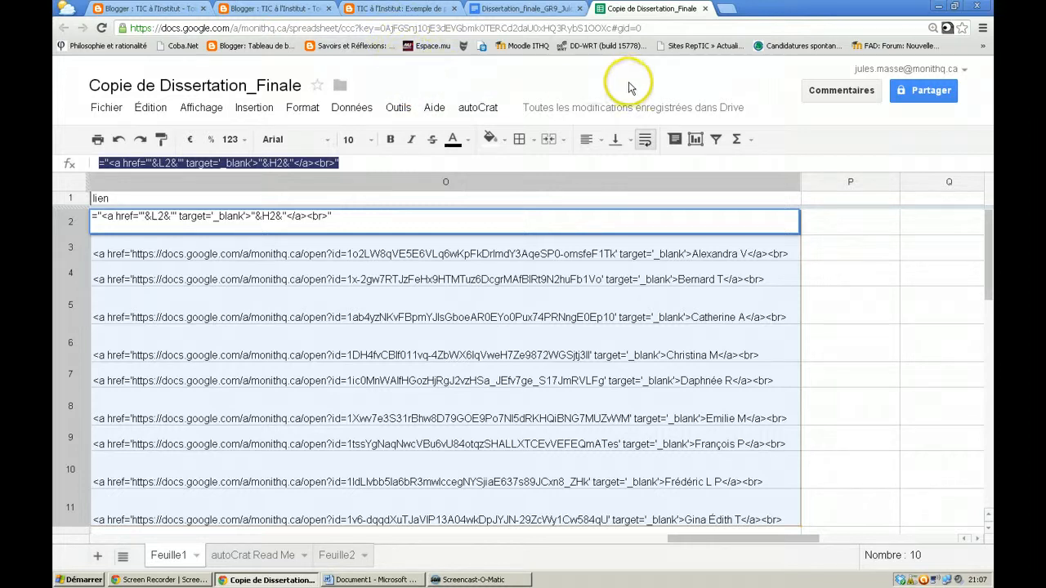
{"action": "left_click", "coordinate": [472, 580]}
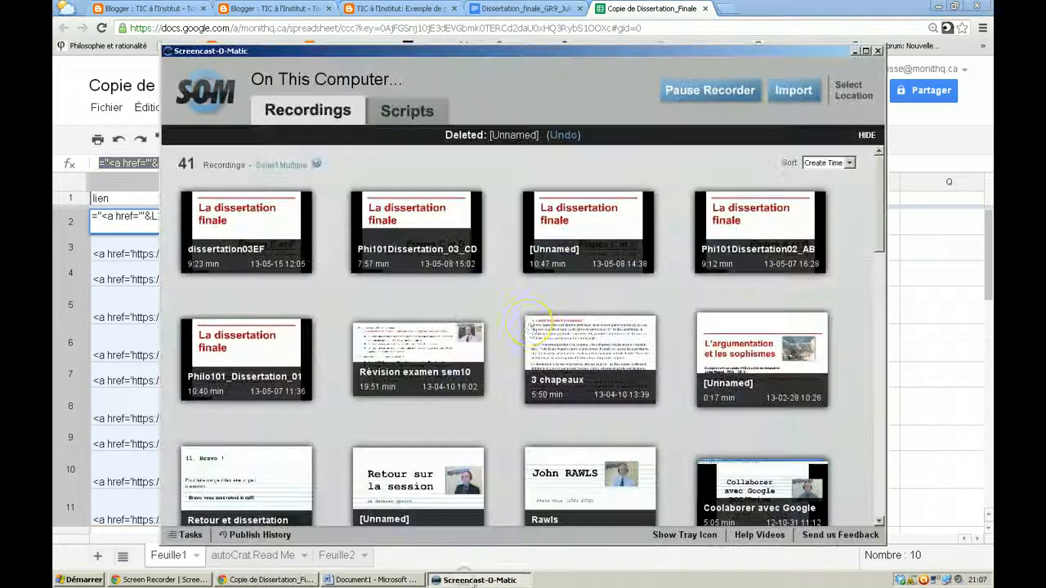